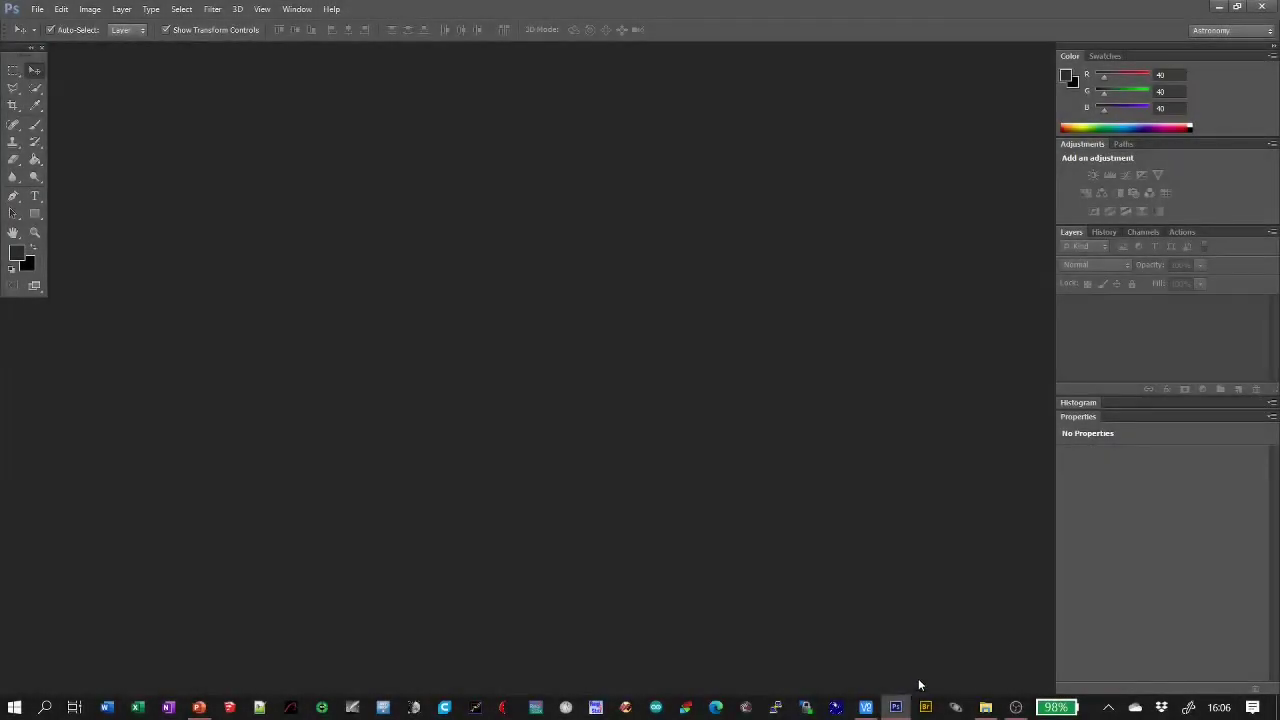
- Open GalaxyDustEnhanceDemo.tif from the recent files list
click(37, 9)
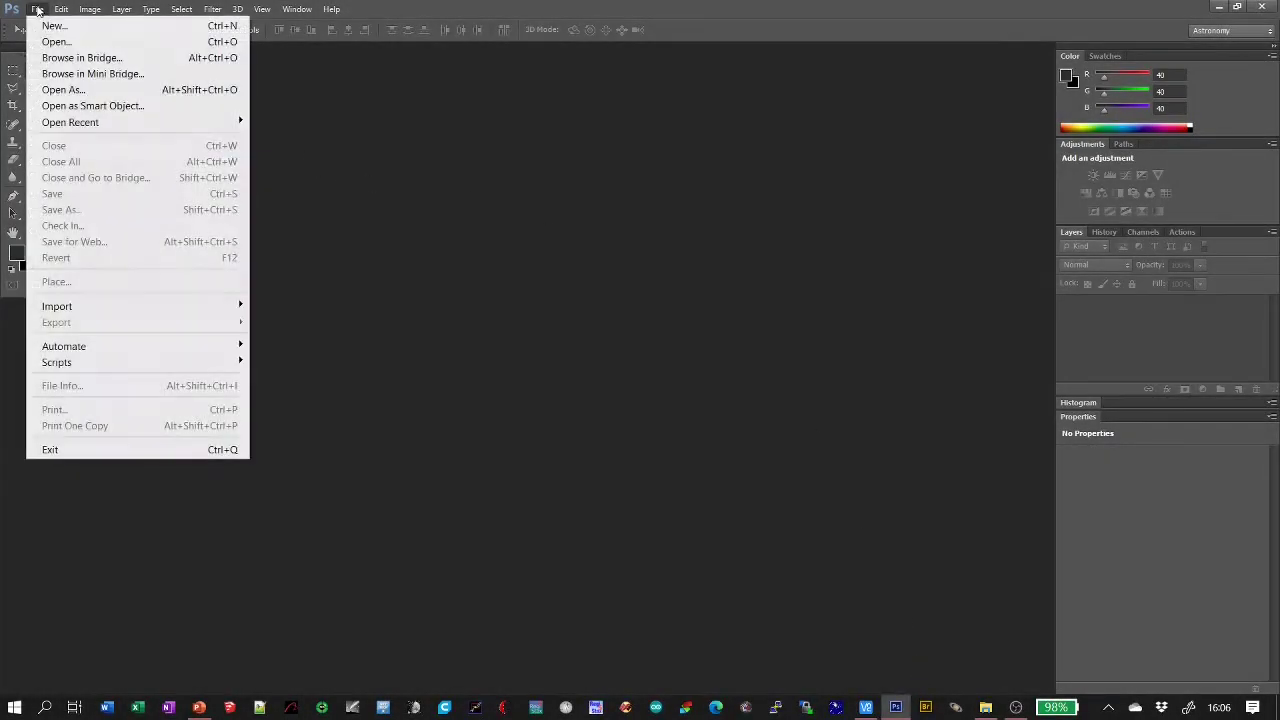
mouse_move(90, 125)
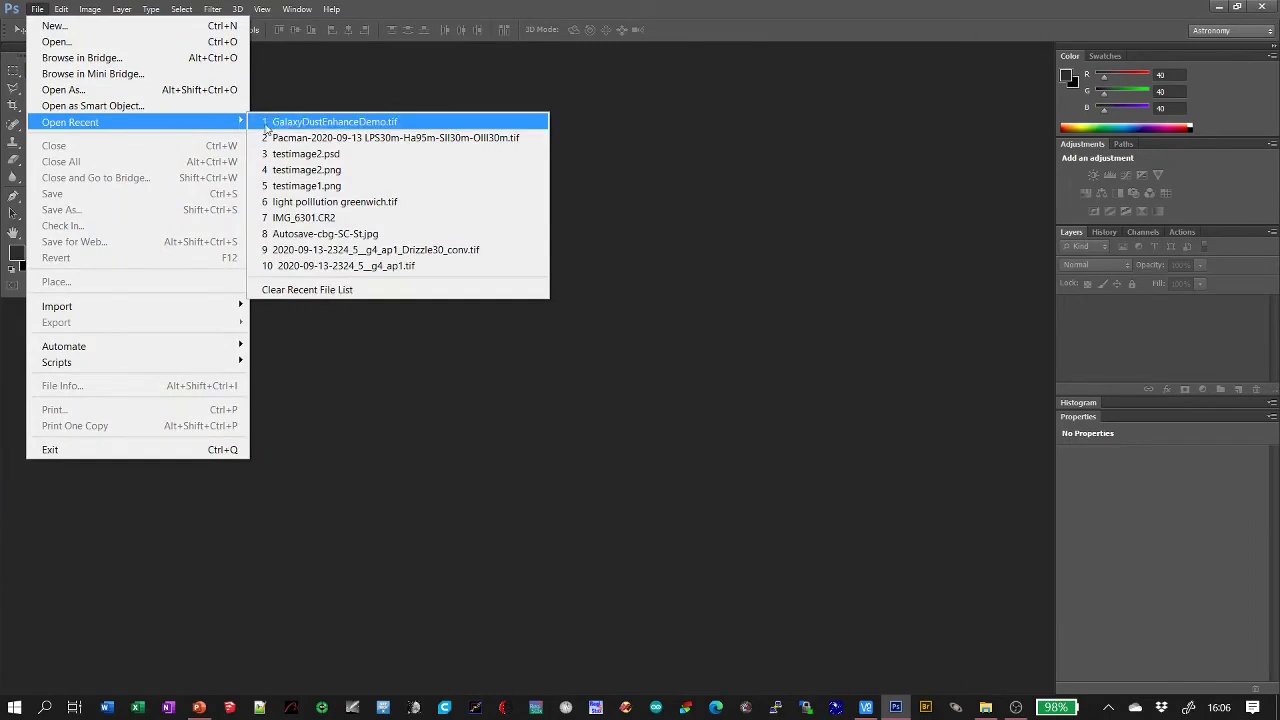
click(287, 124)
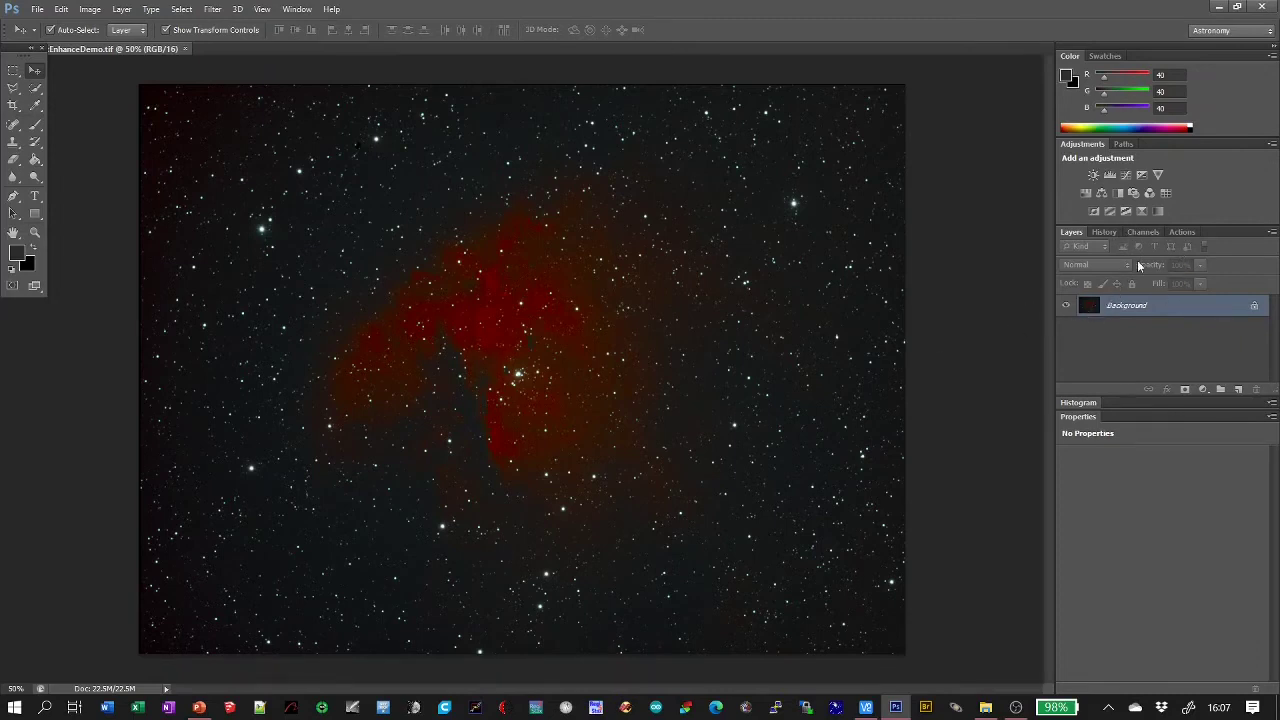
- Switch the Actions panel to Button Mode and run 'Seperate Stars and Background', continuing past its prompt
click(1182, 231)
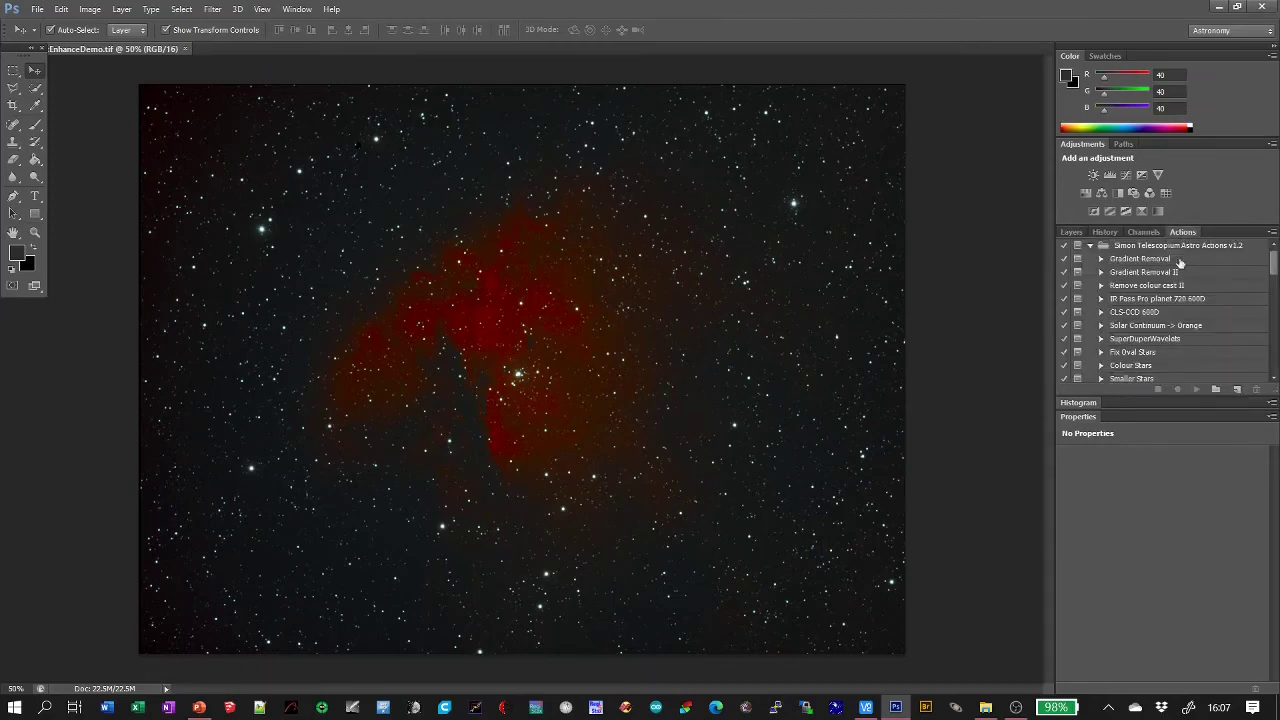
click(1272, 231)
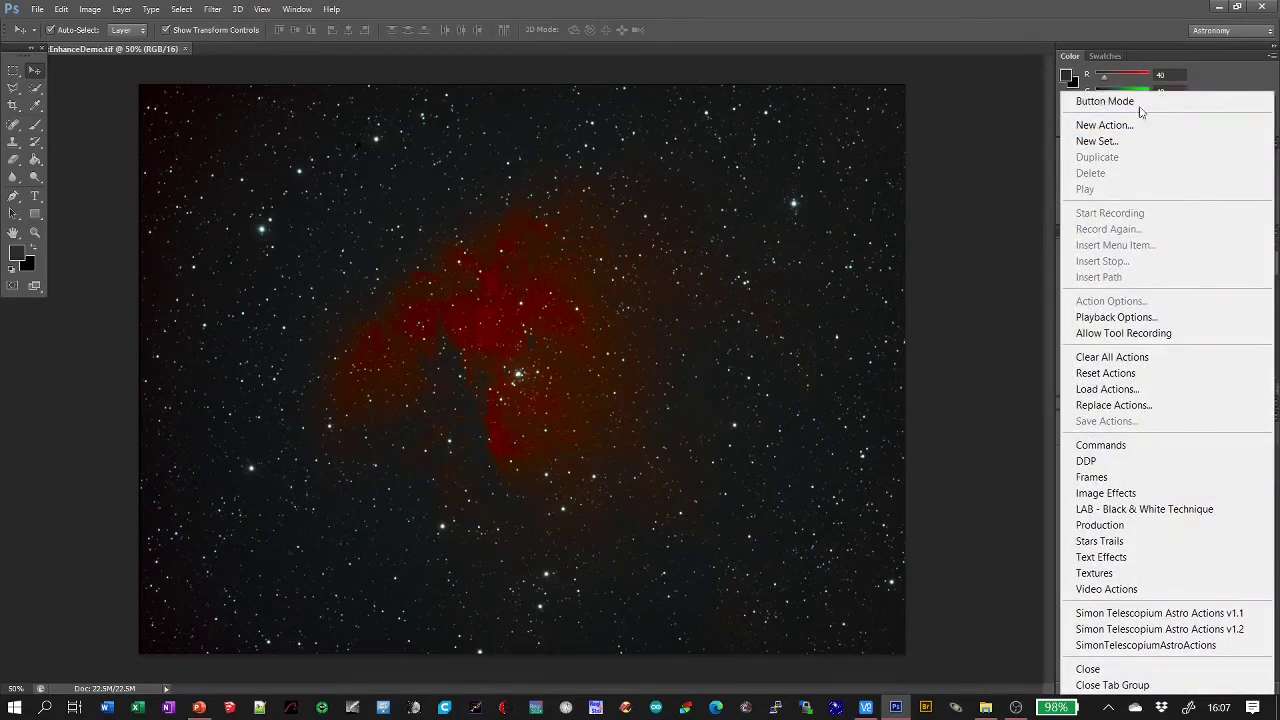
click(1131, 102)
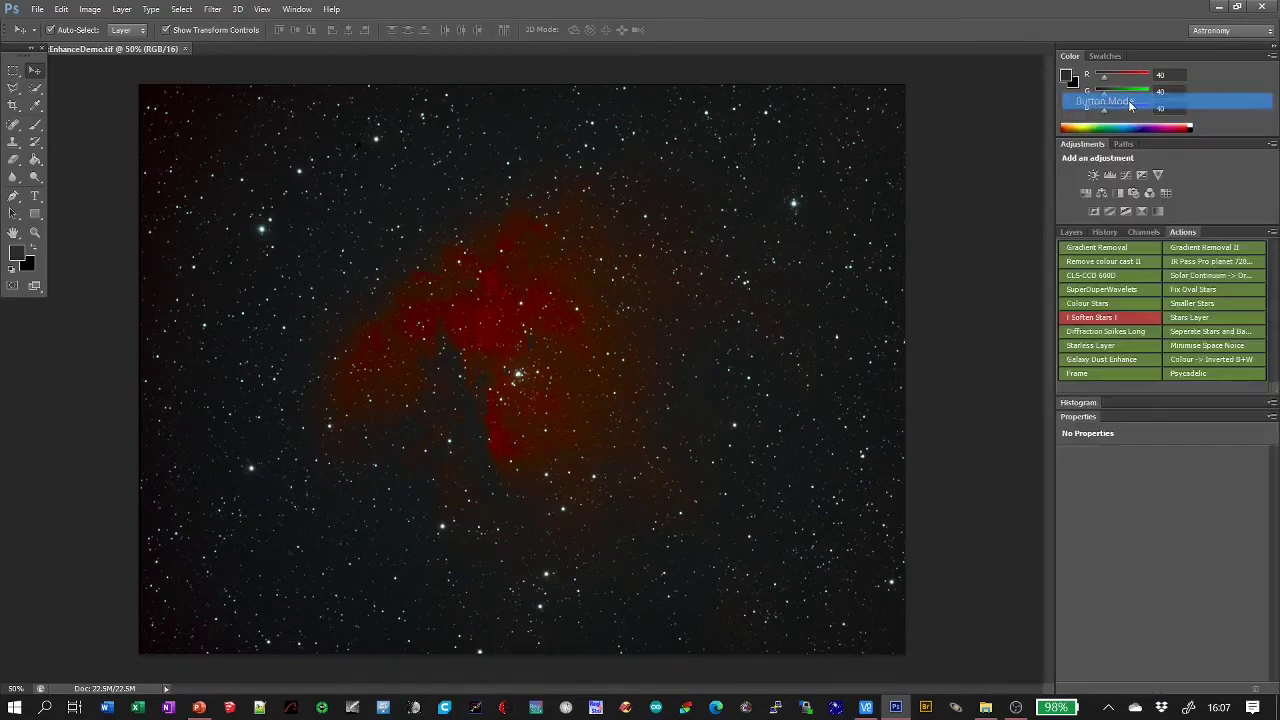
click(1211, 332)
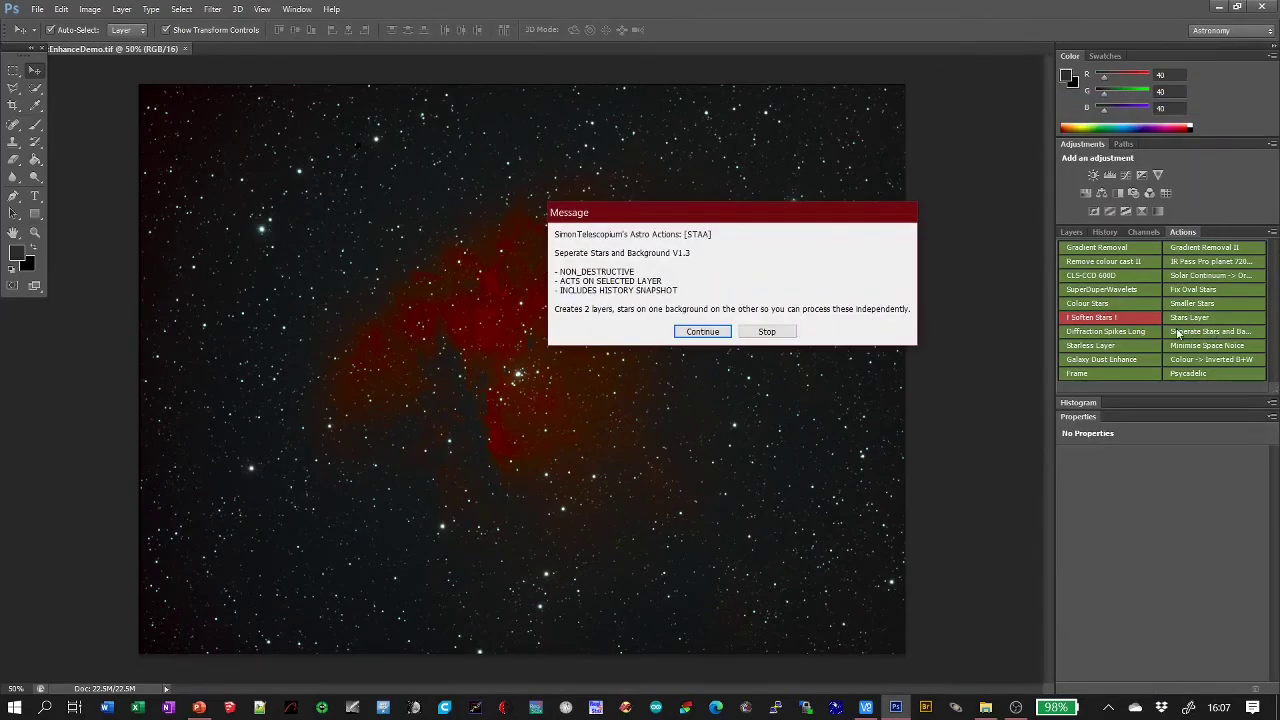
click(703, 332)
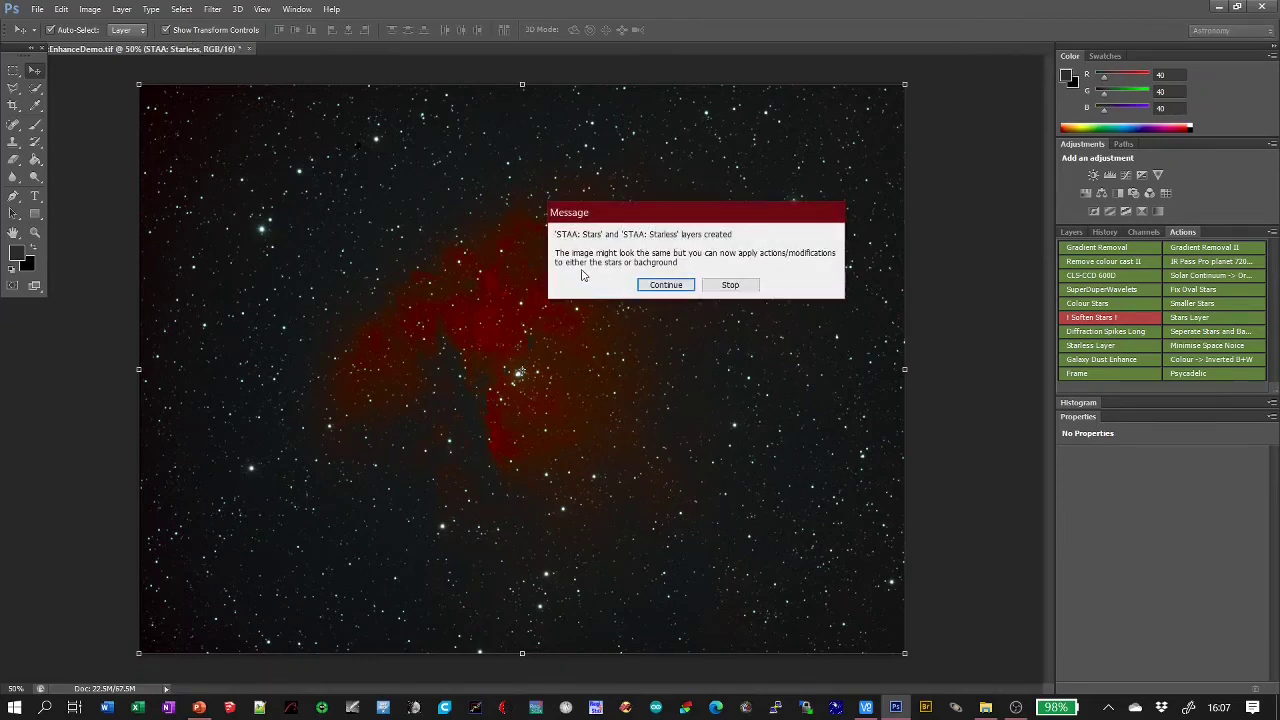
- Dismiss the message and toggle the Stars, Background and Starless layers' visibility to compare them
click(668, 288)
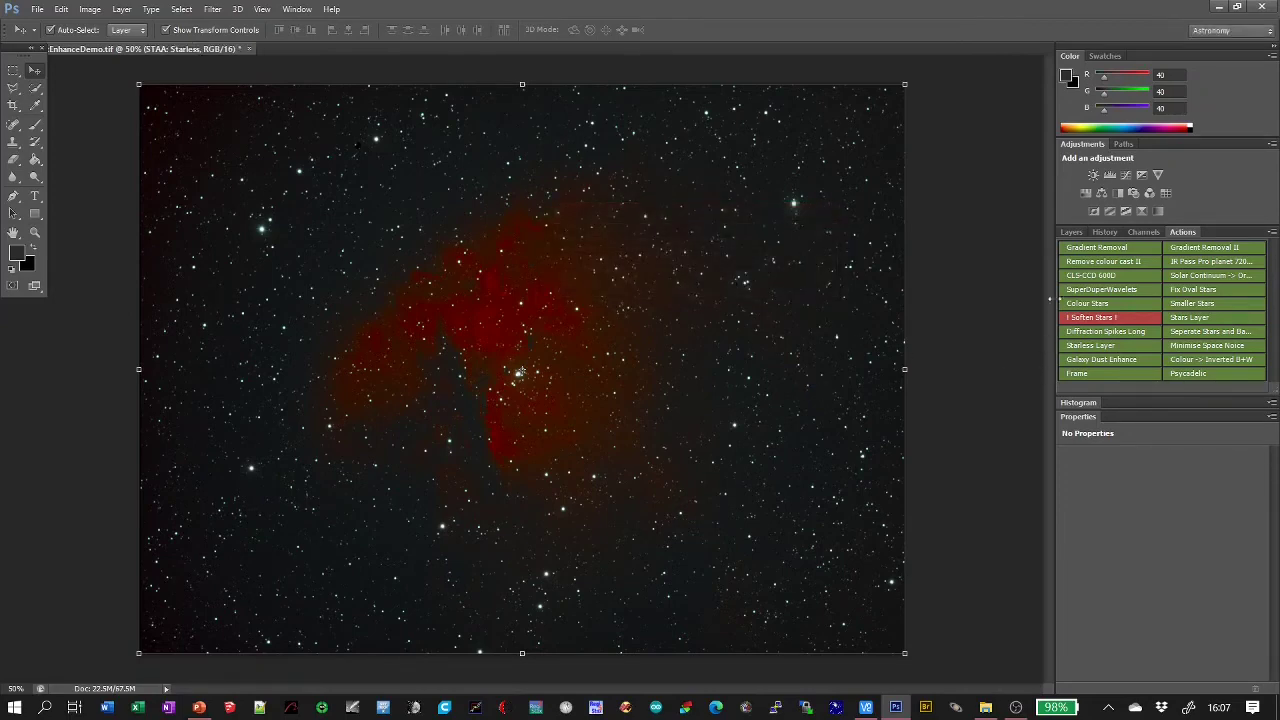
click(1073, 235)
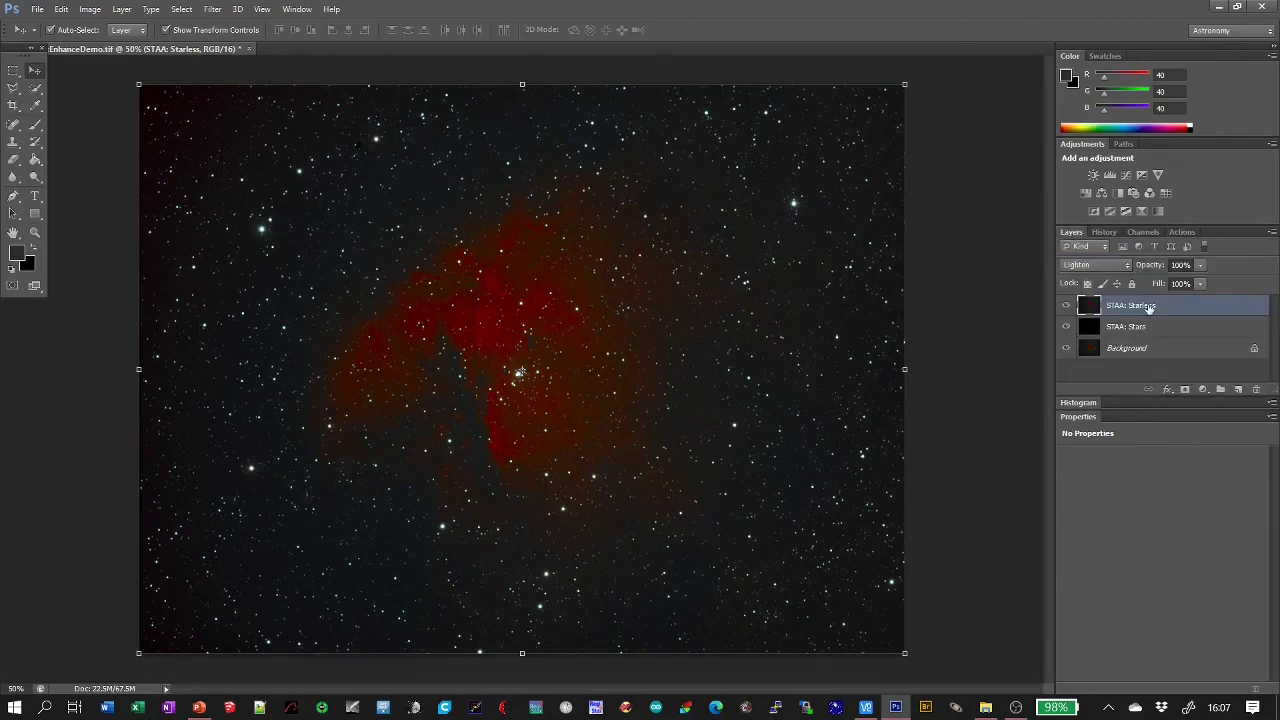
click(1066, 327)
click(1066, 348)
click(1066, 327)
click(1065, 306)
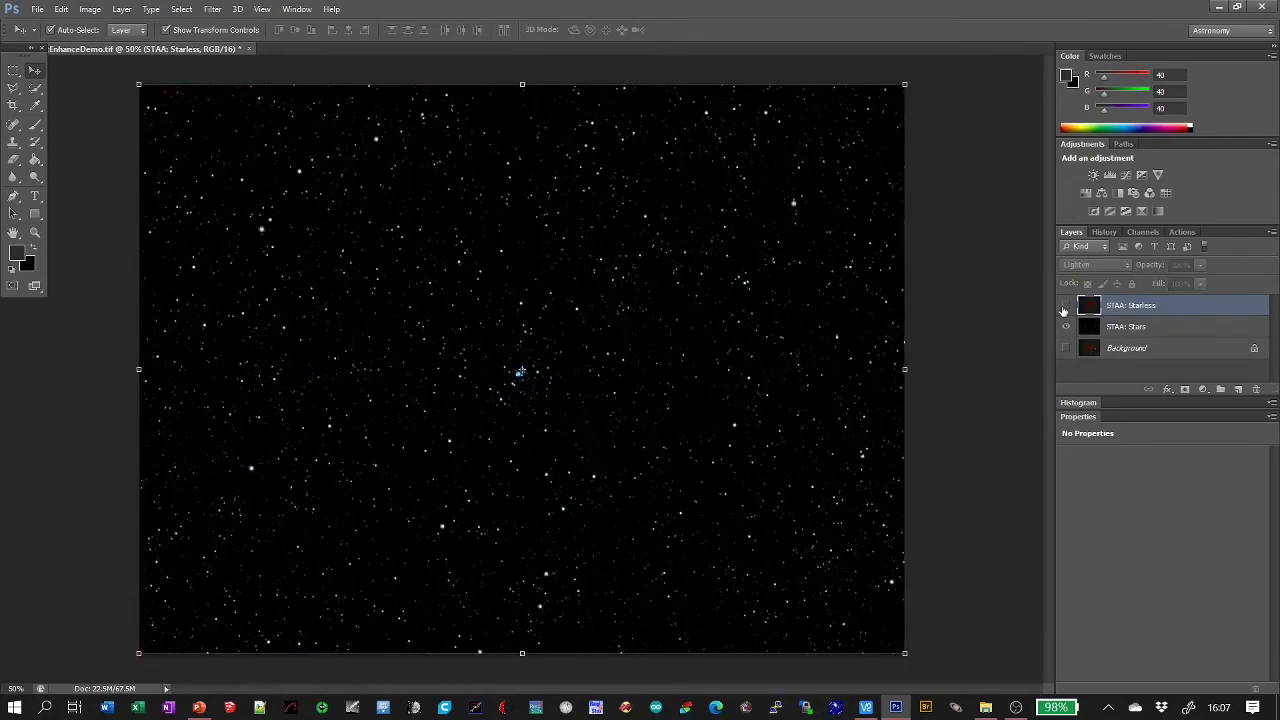
click(1065, 306)
- Delete the STAA: Stars layer and select the STAA: Starless layer
click(1128, 327)
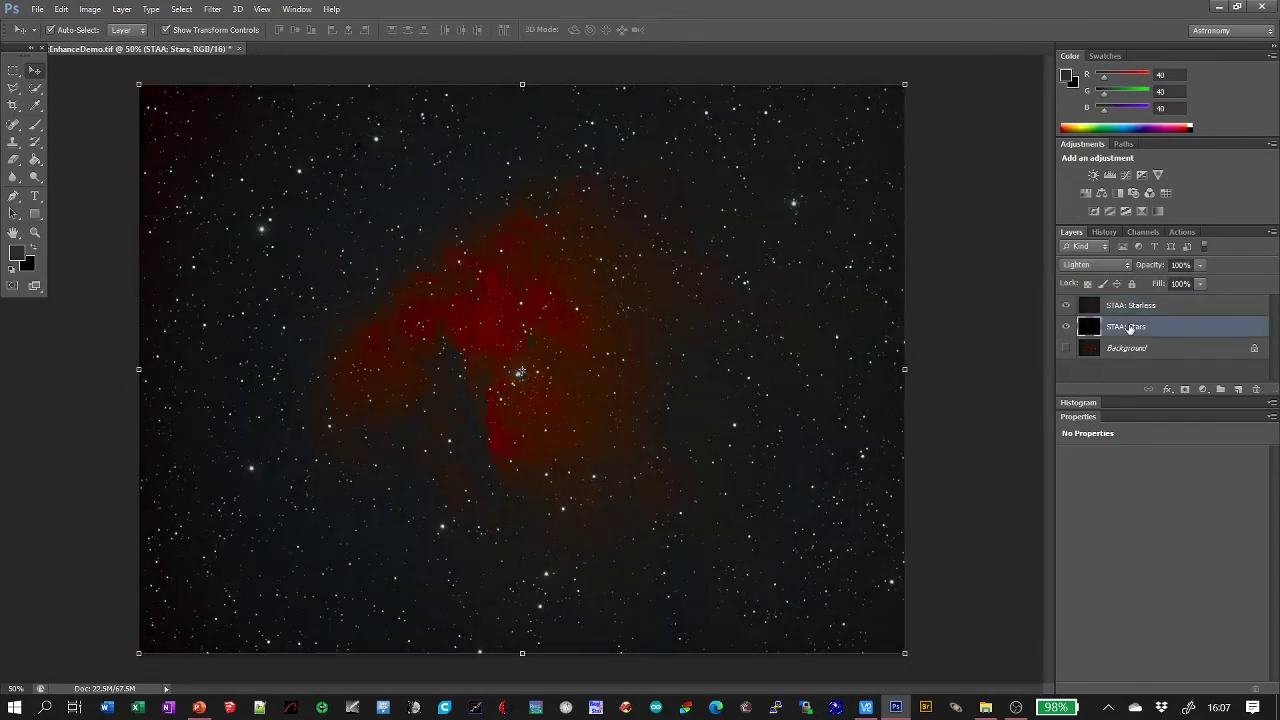
right_click(1128, 330)
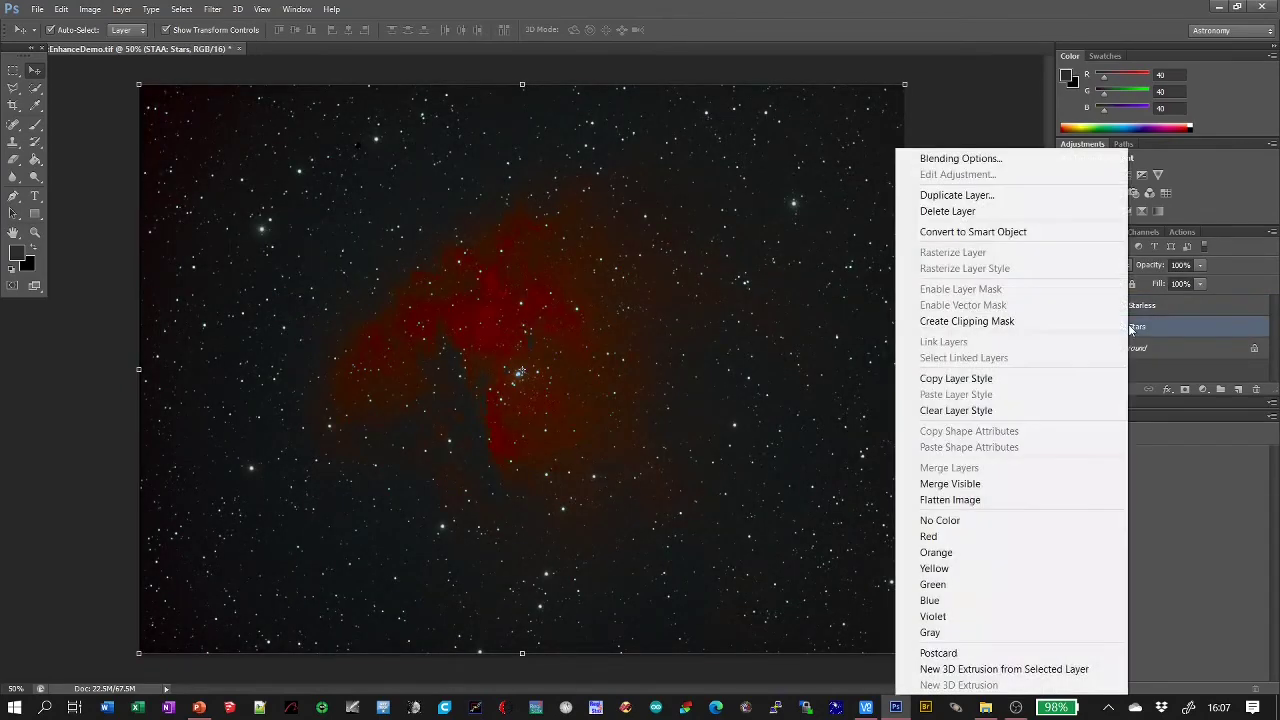
click(984, 211)
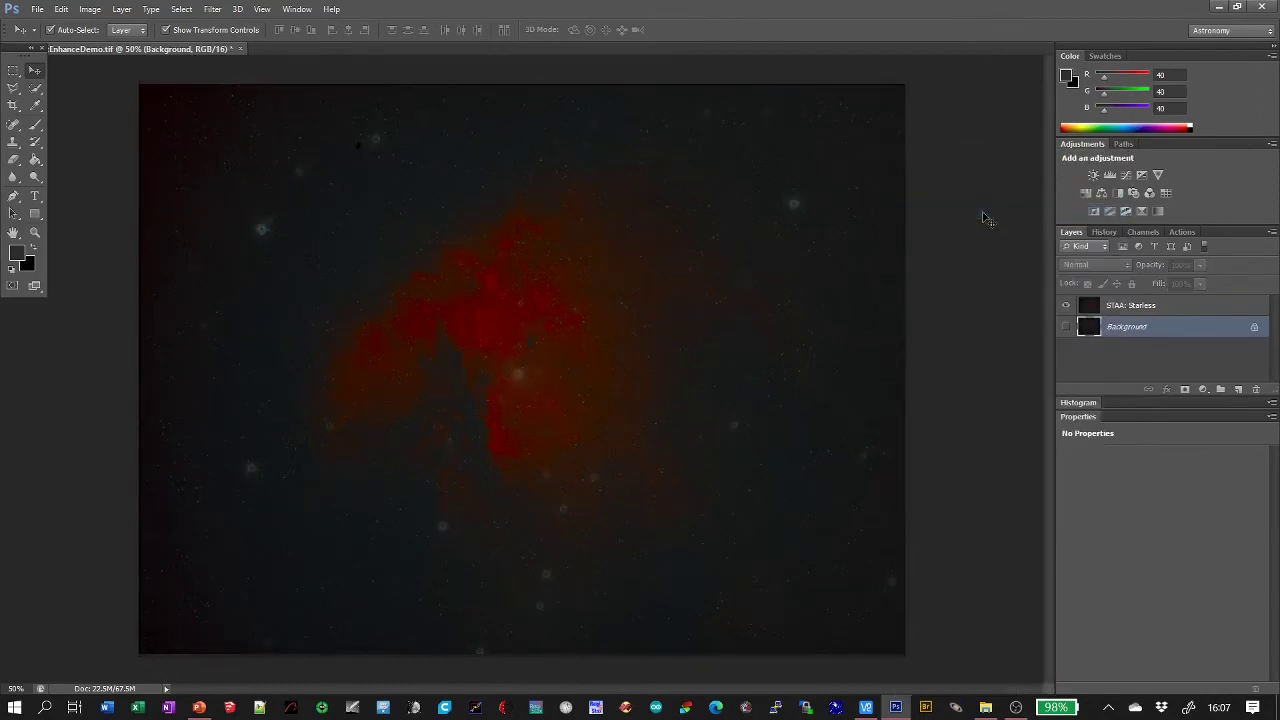
click(1150, 308)
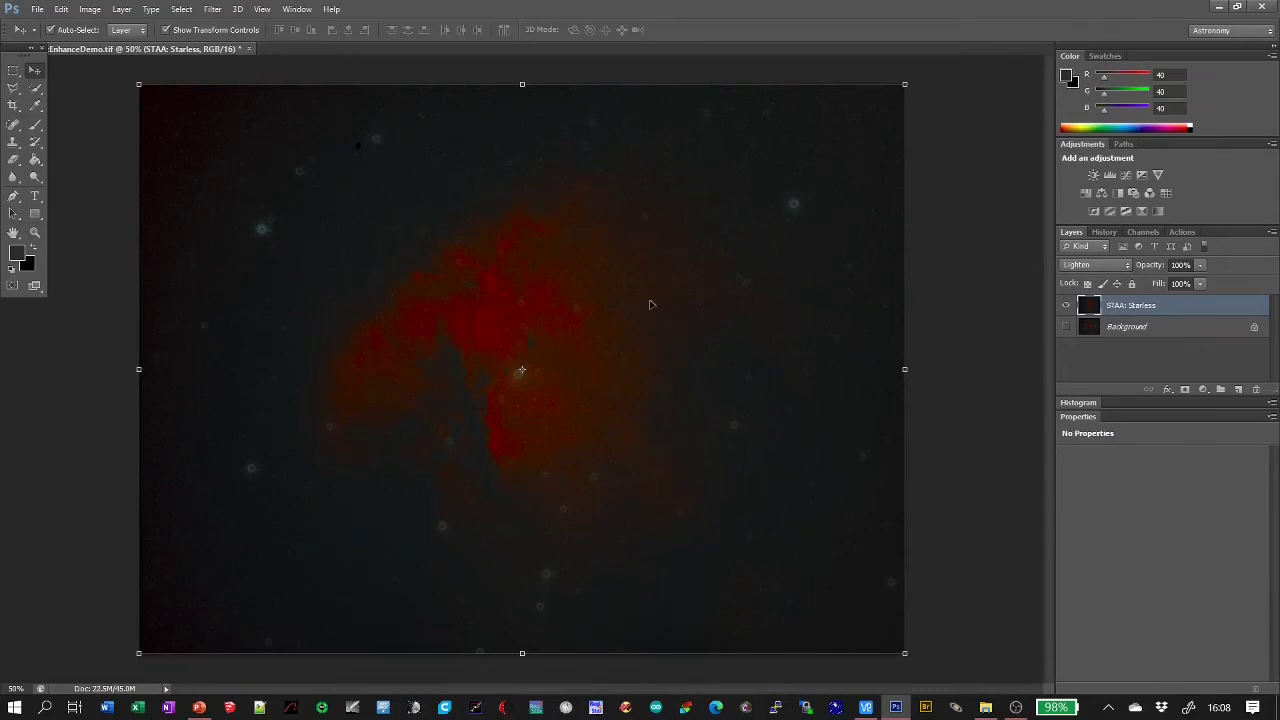
- Apply Filter > Other > Minimum to STAA: Starless after comparing the preview with the original
click(211, 11)
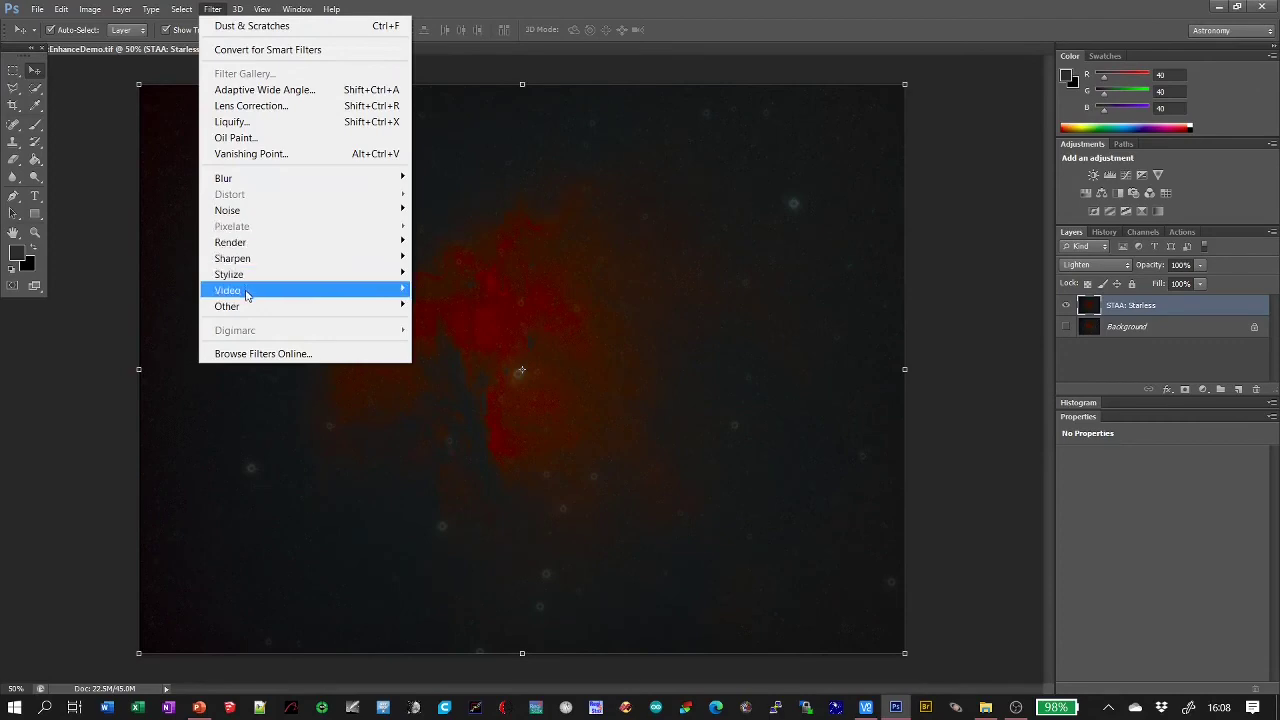
mouse_move(254, 310)
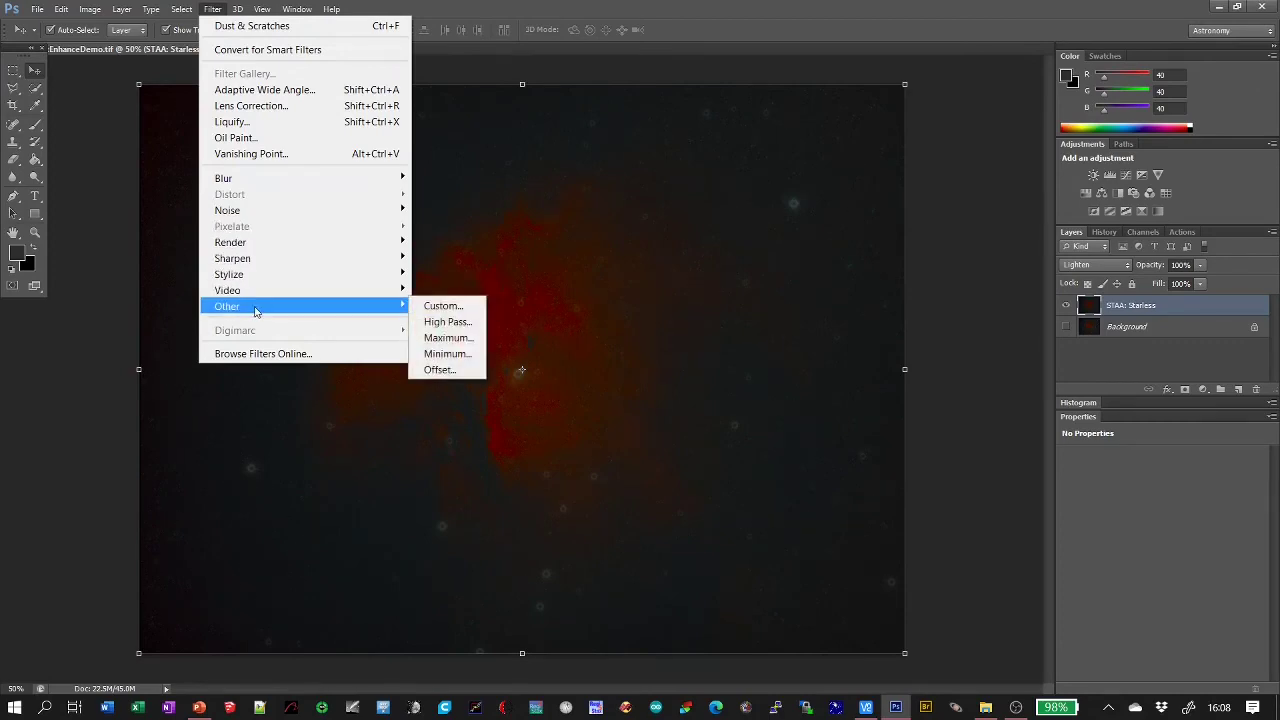
click(452, 355)
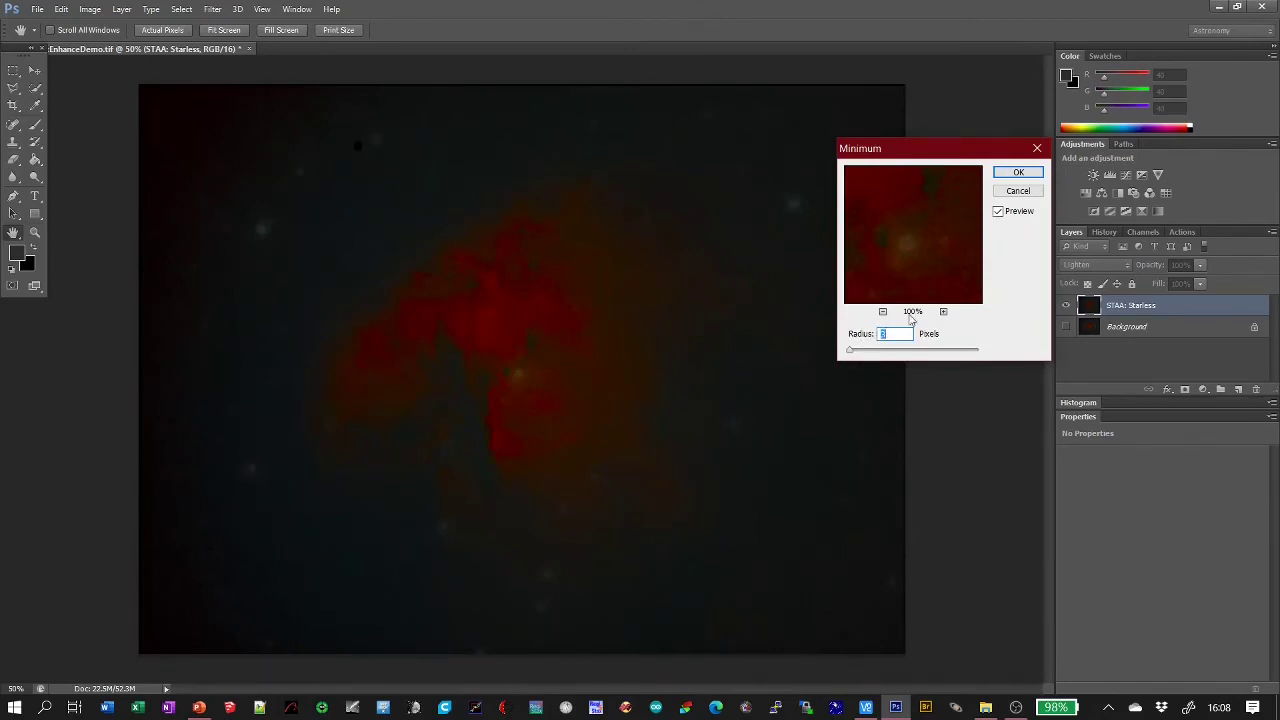
click(903, 253)
click(926, 246)
click(926, 246)
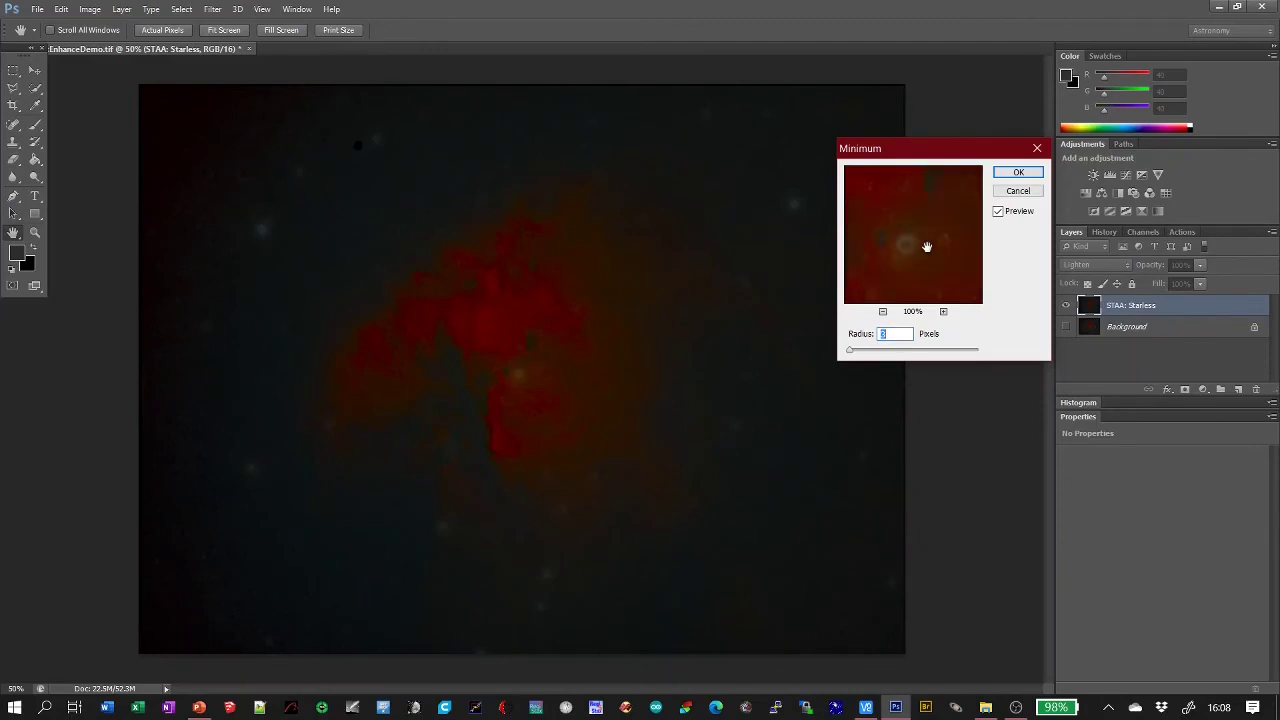
drag(926, 249, 921, 270)
click(931, 258)
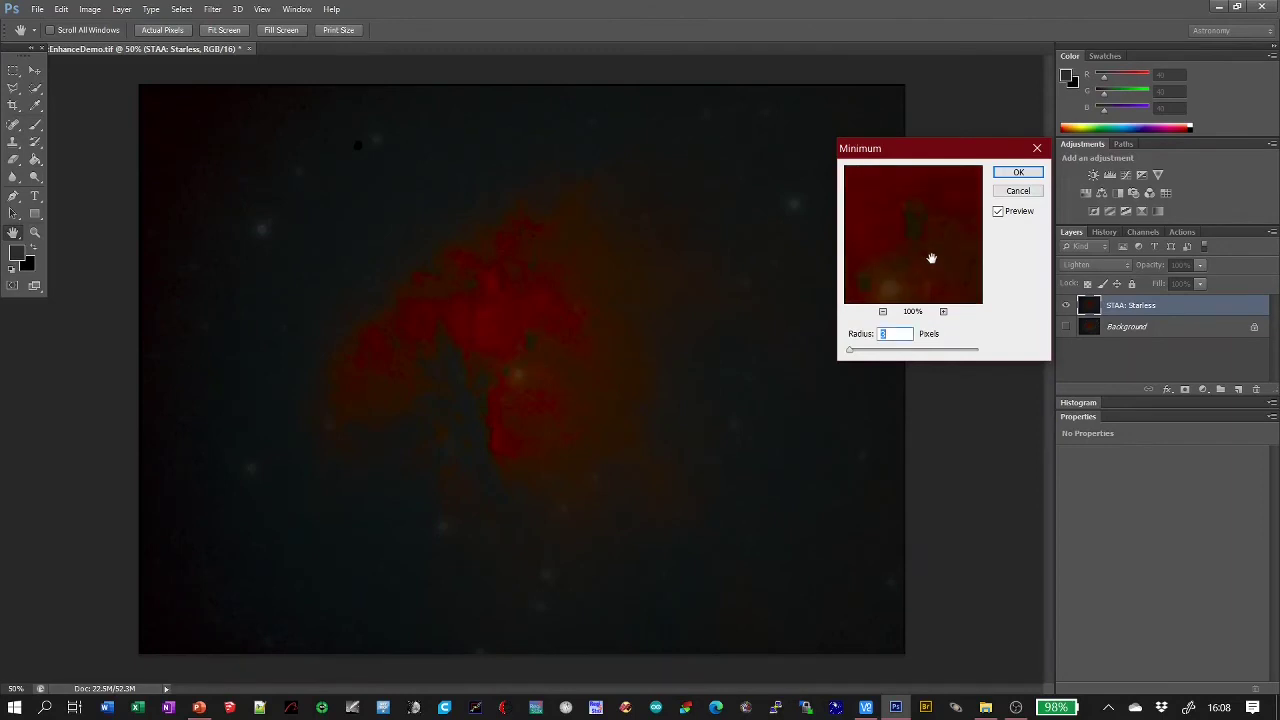
click(931, 258)
click(1026, 174)
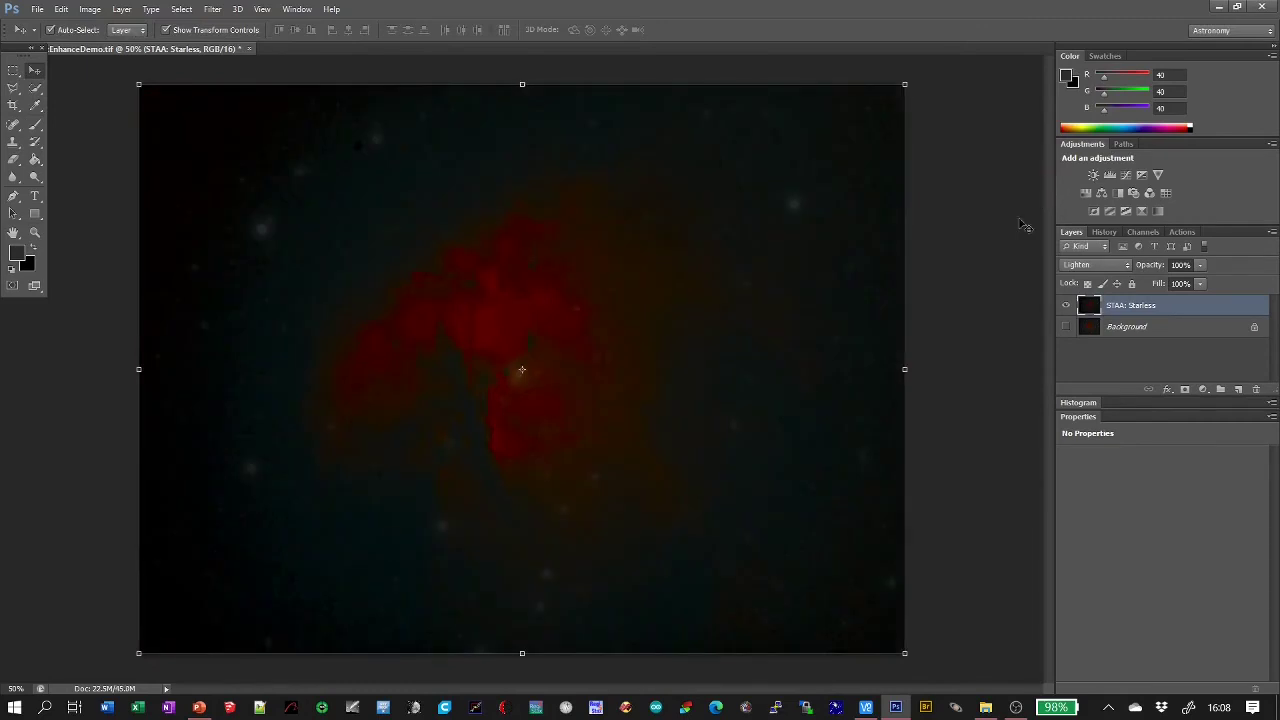
- Apply a High Pass filter with a 23.7-pixel radius to STAA: Starless, then select the Move tool
click(212, 10)
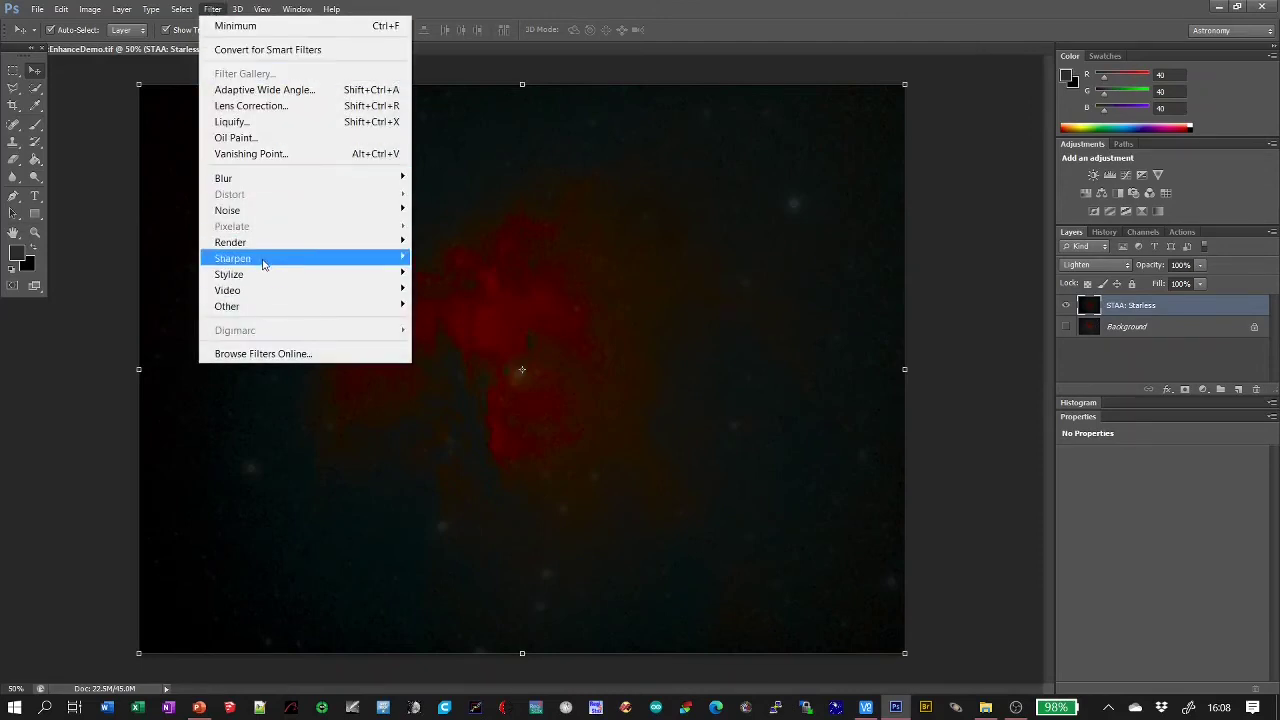
mouse_move(265, 304)
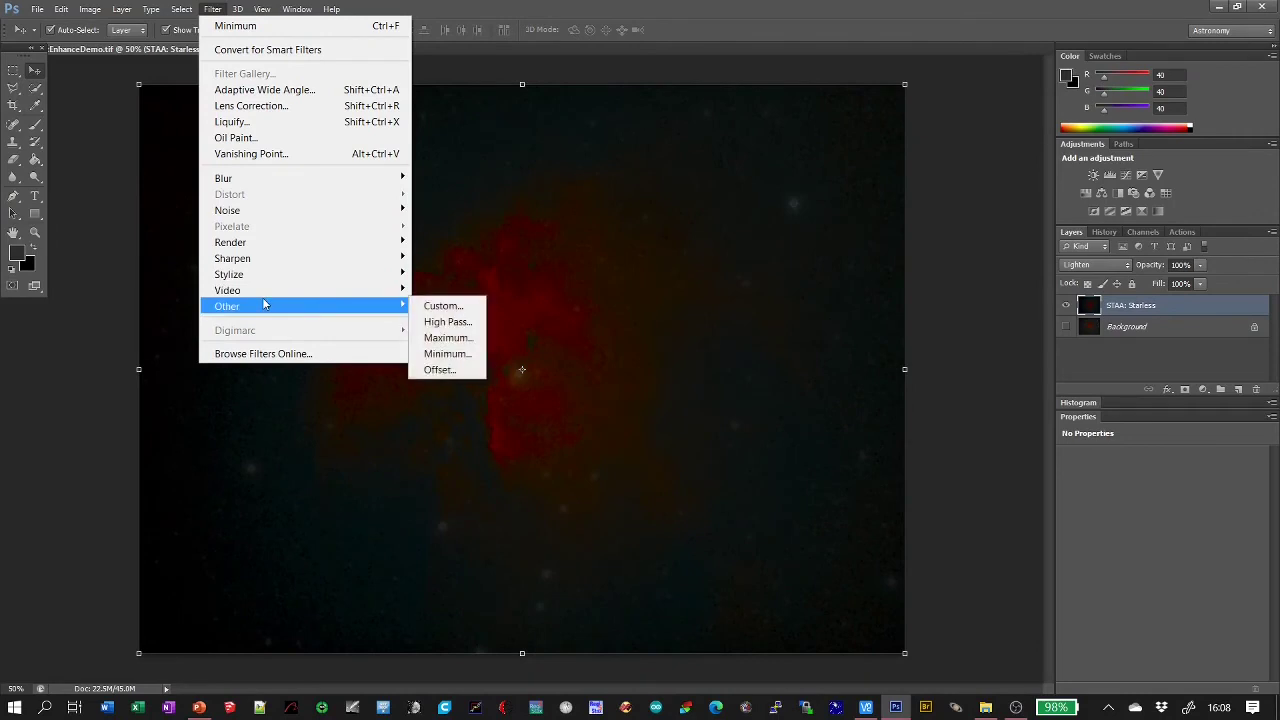
click(450, 322)
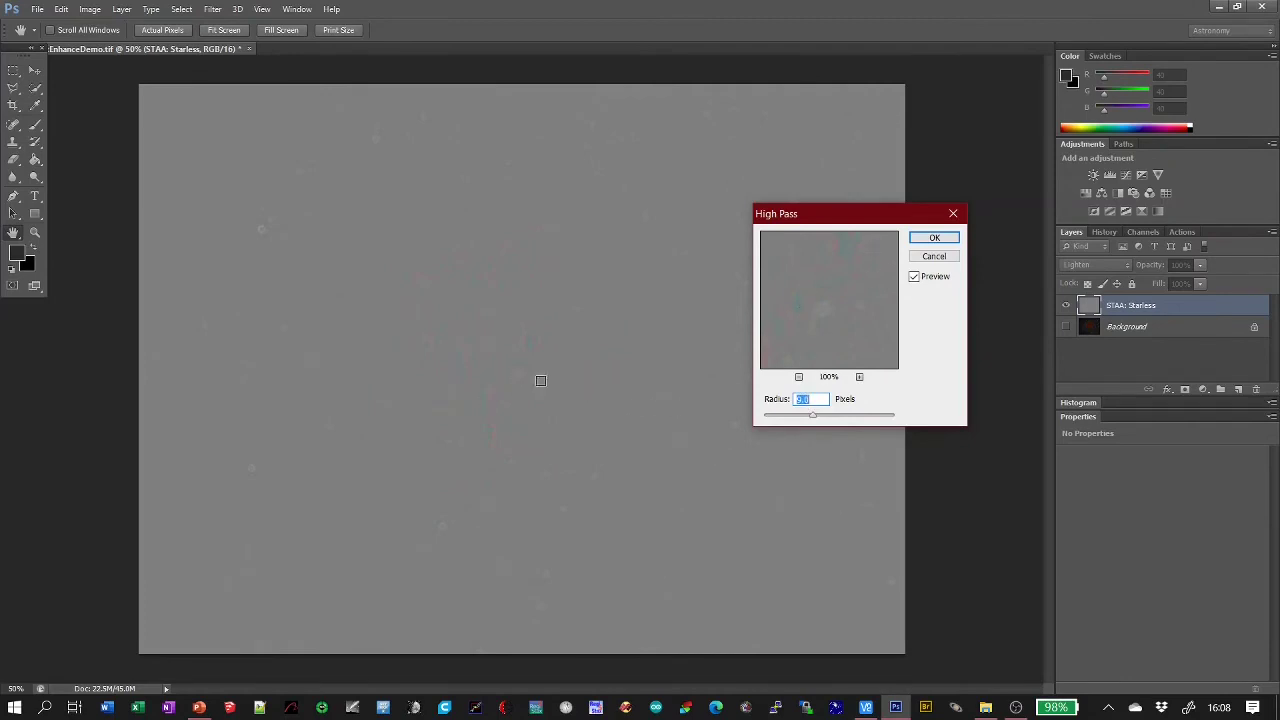
click(510, 381)
drag(813, 419, 826, 420)
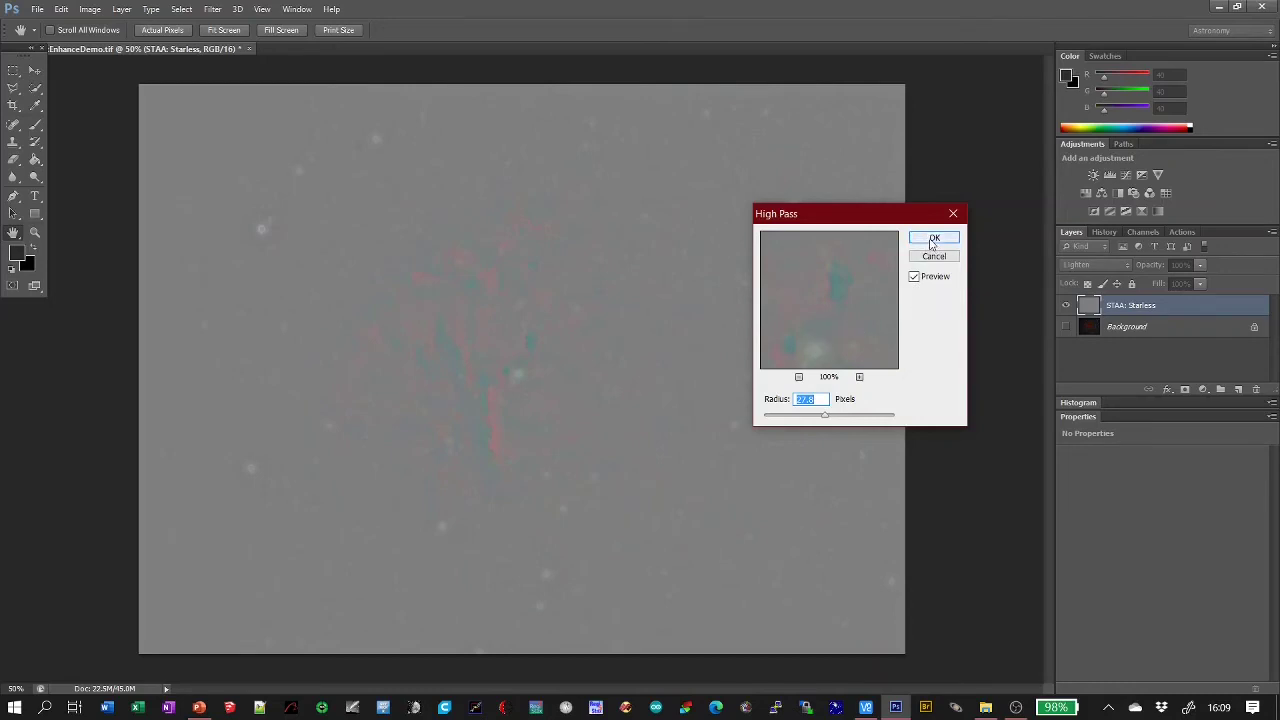
click(933, 240)
key(v)
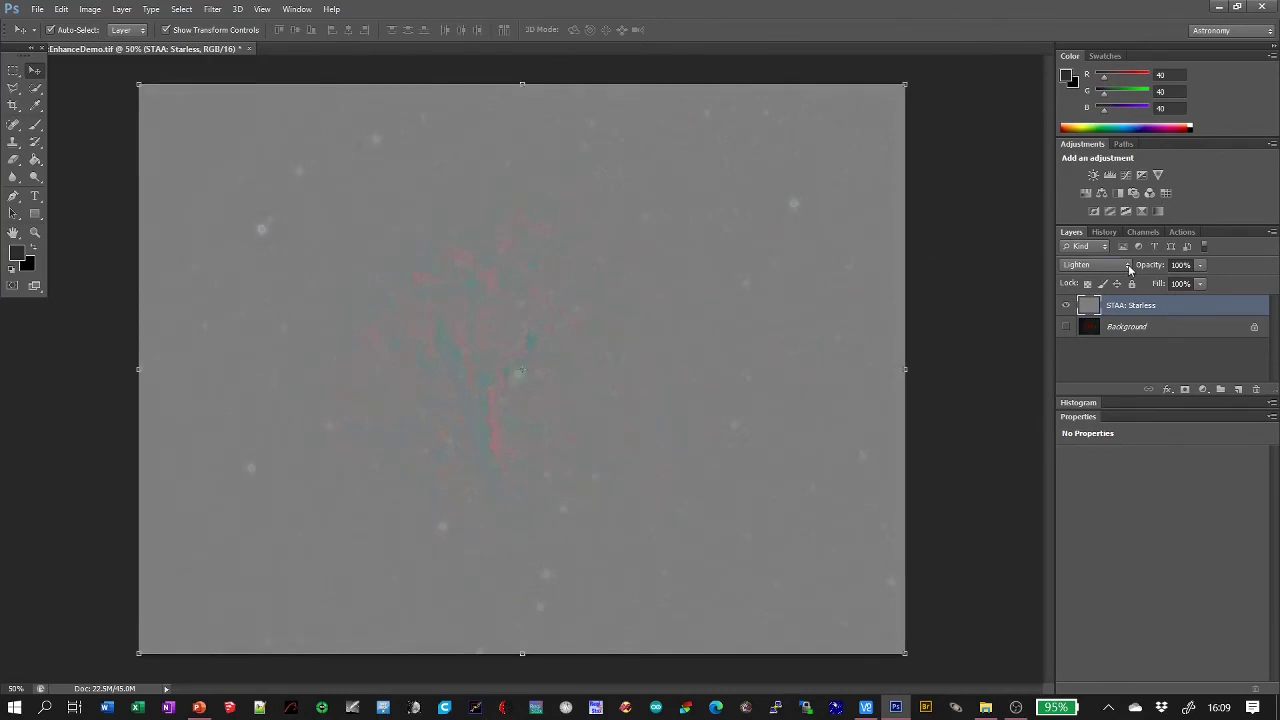
click(1129, 268)
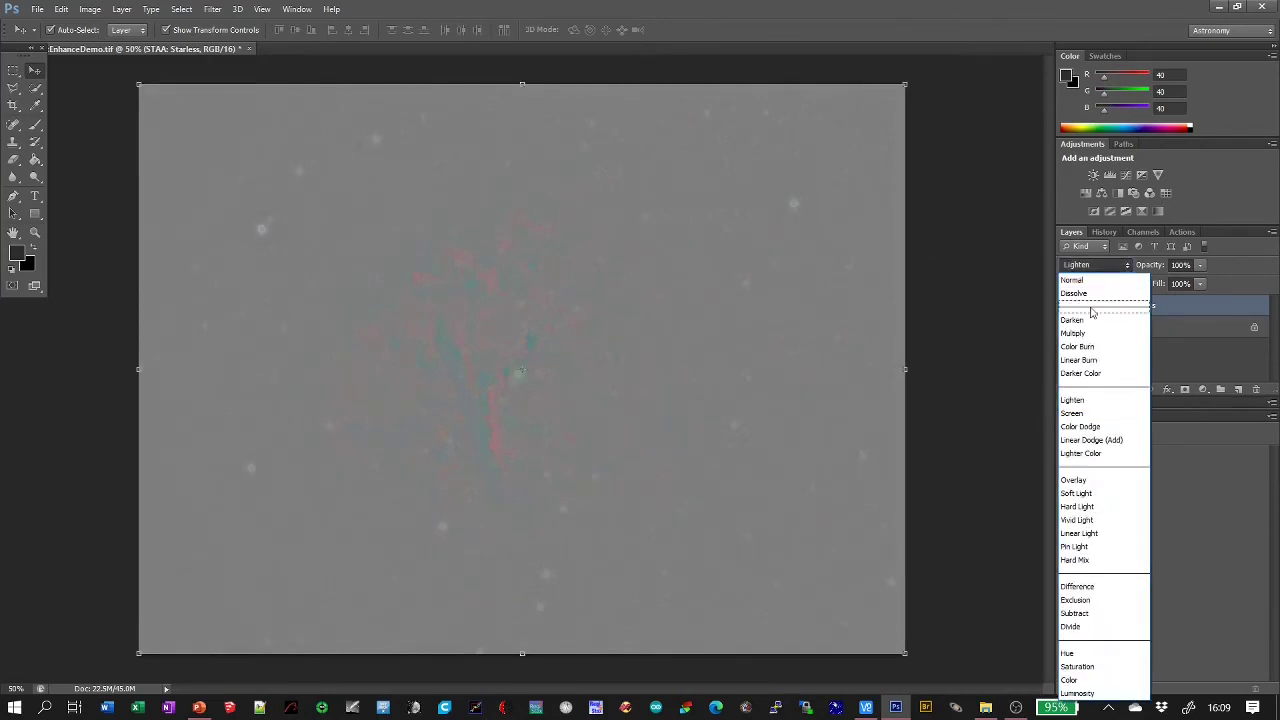
- Set STAA: Starless to Overlay, show the Background, and toggle Starless on and off to compare
click(1096, 483)
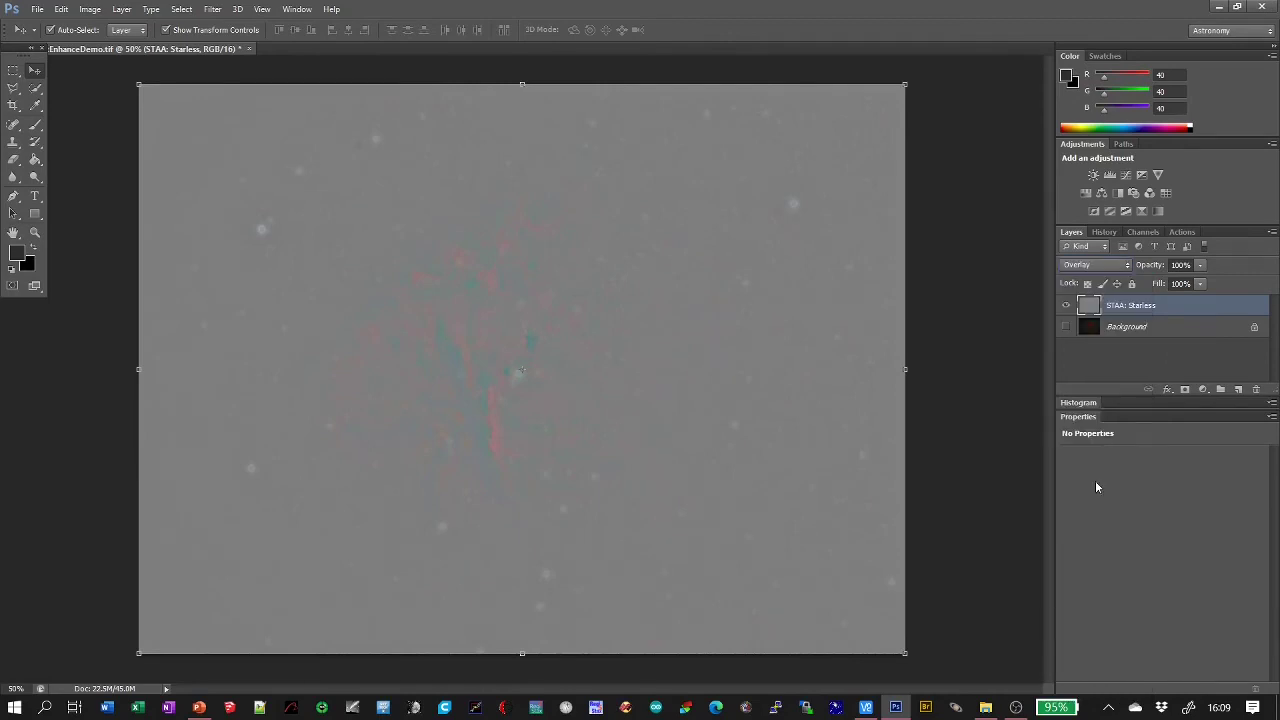
click(1066, 329)
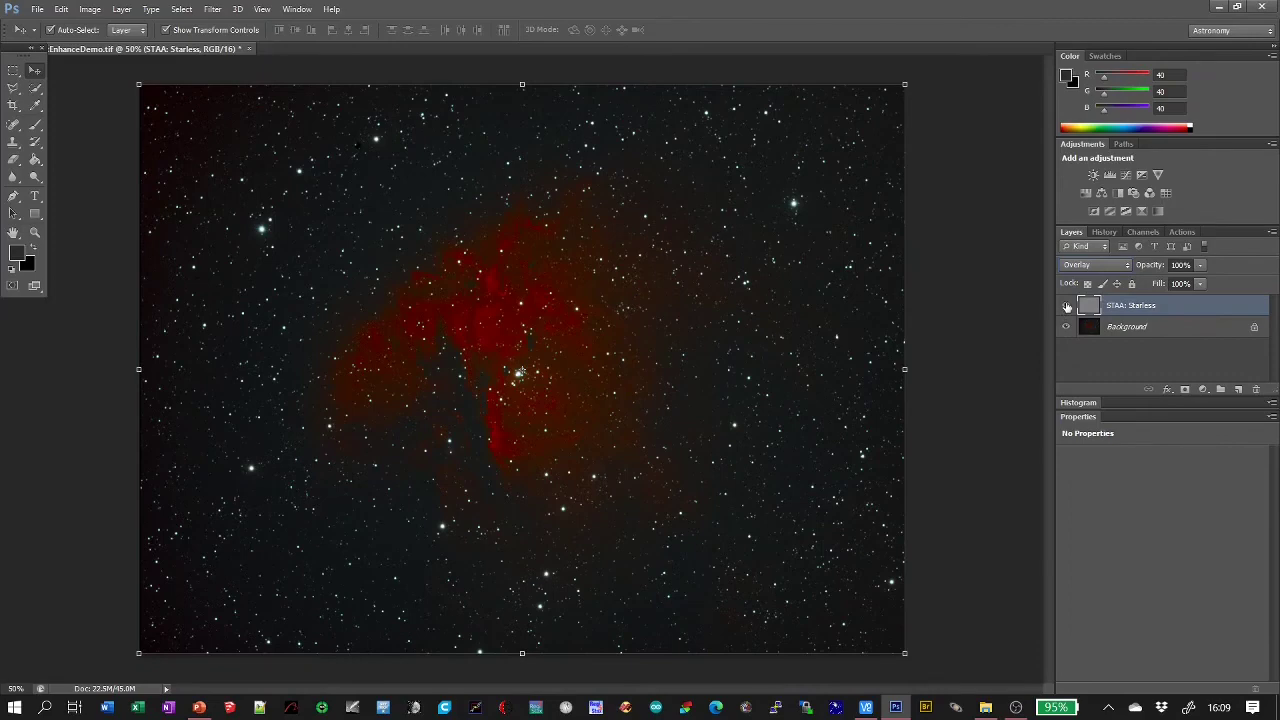
click(1067, 306)
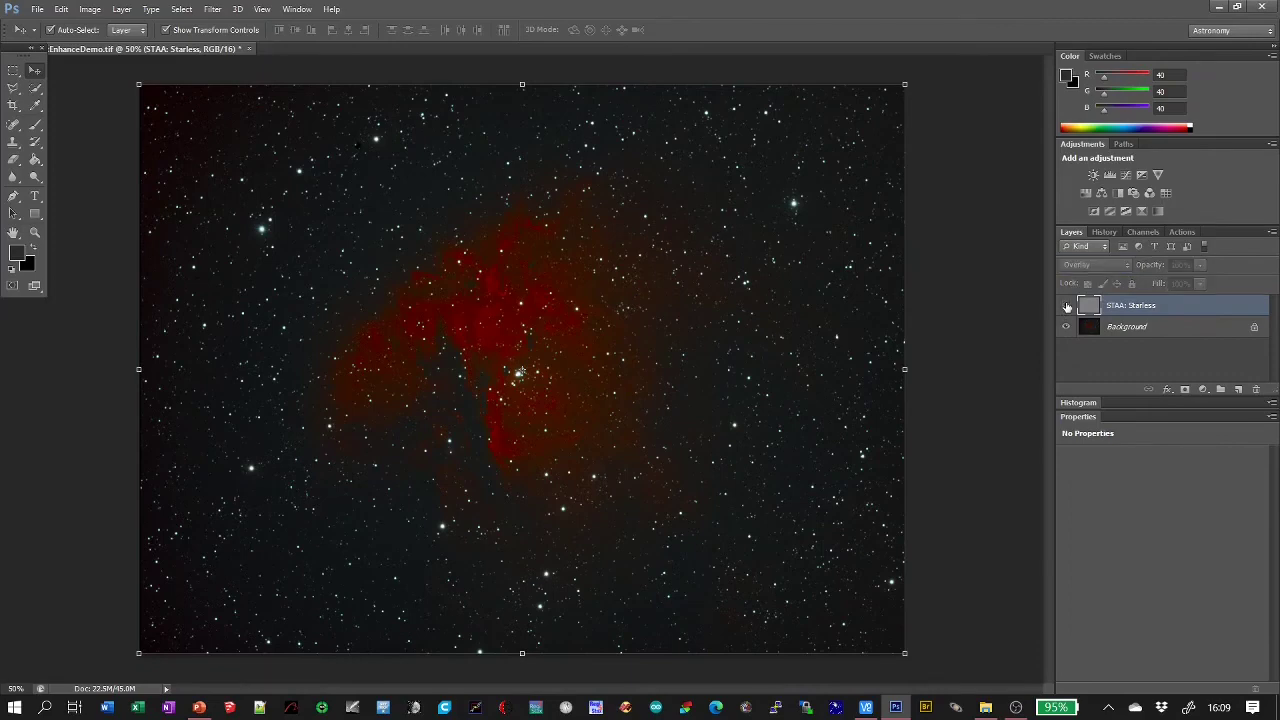
click(1067, 306)
click(1067, 306)
click(1067, 306)
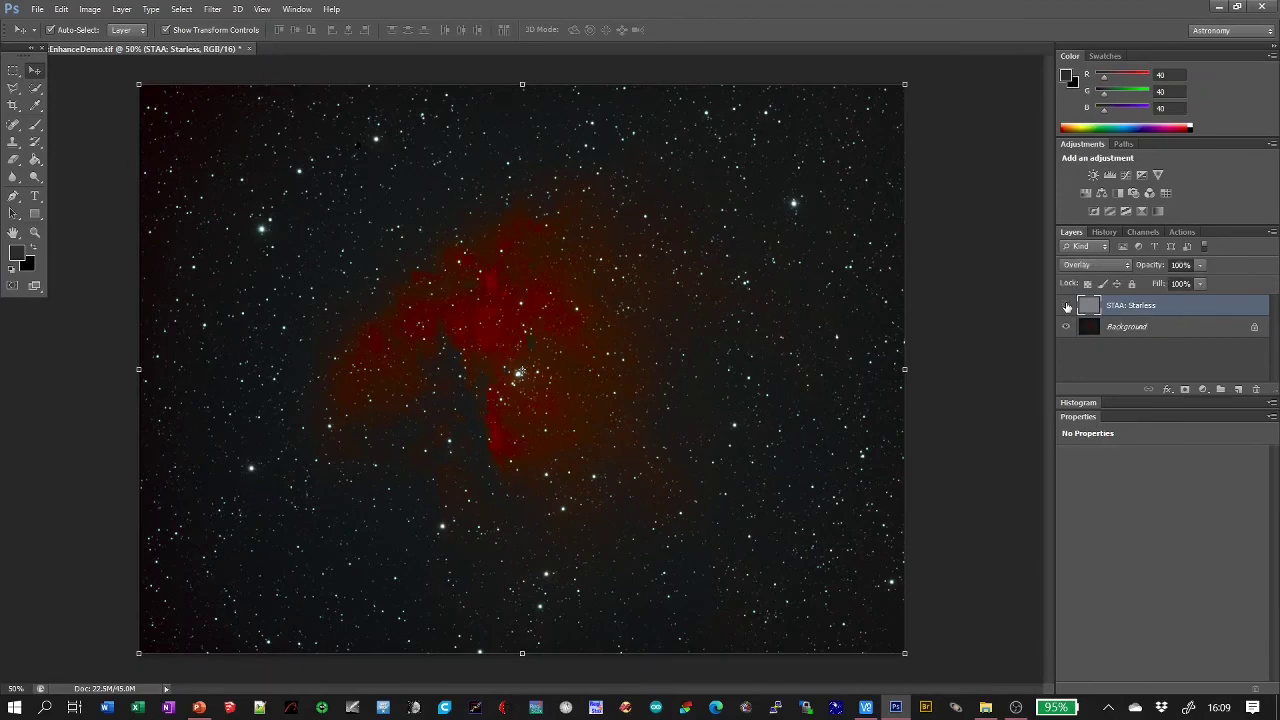
click(1067, 306)
click(1067, 306)
click(1067, 306)
click(1067, 306)
key(ctrl+plus)
key(ctrl+plus)
key(ctrl+plus)
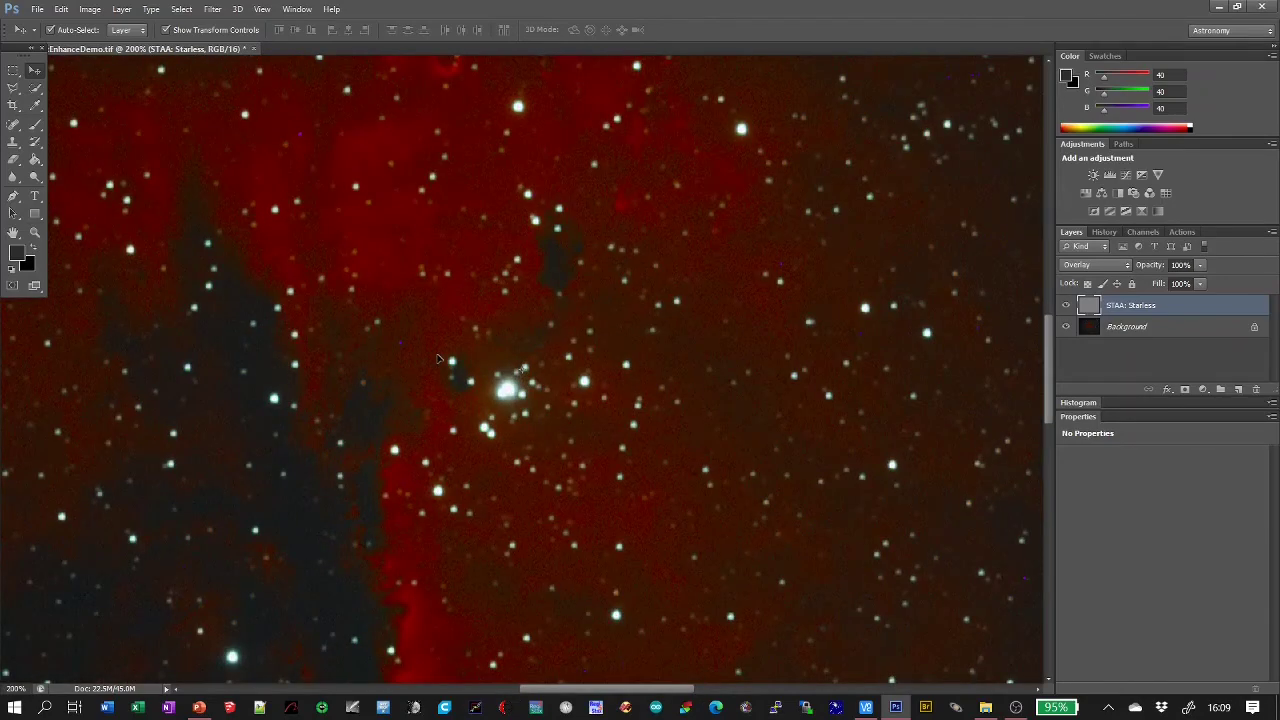
key(ctrl+minus)
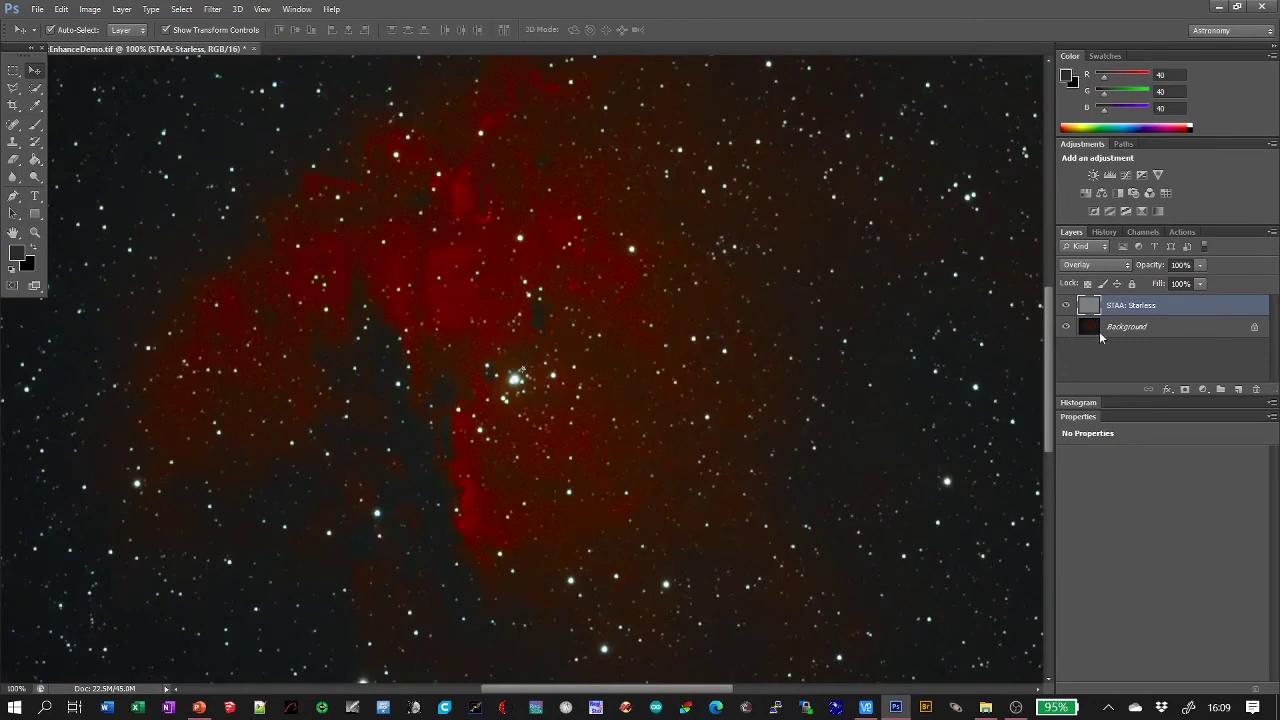
click(1065, 307)
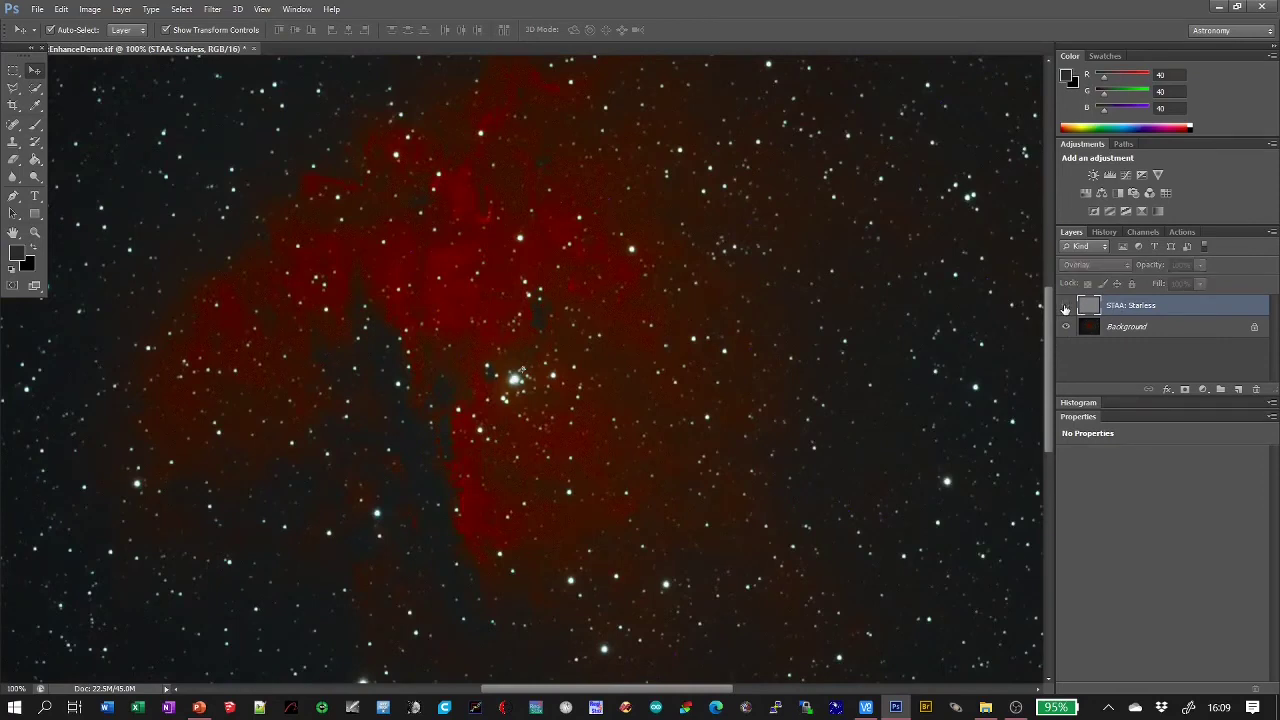
click(1065, 307)
click(1065, 307)
click(1065, 307)
click(1065, 307)
click(1065, 307)
click(1065, 307)
click(1065, 307)
click(1065, 307)
click(1065, 307)
click(1065, 307)
click(1065, 307)
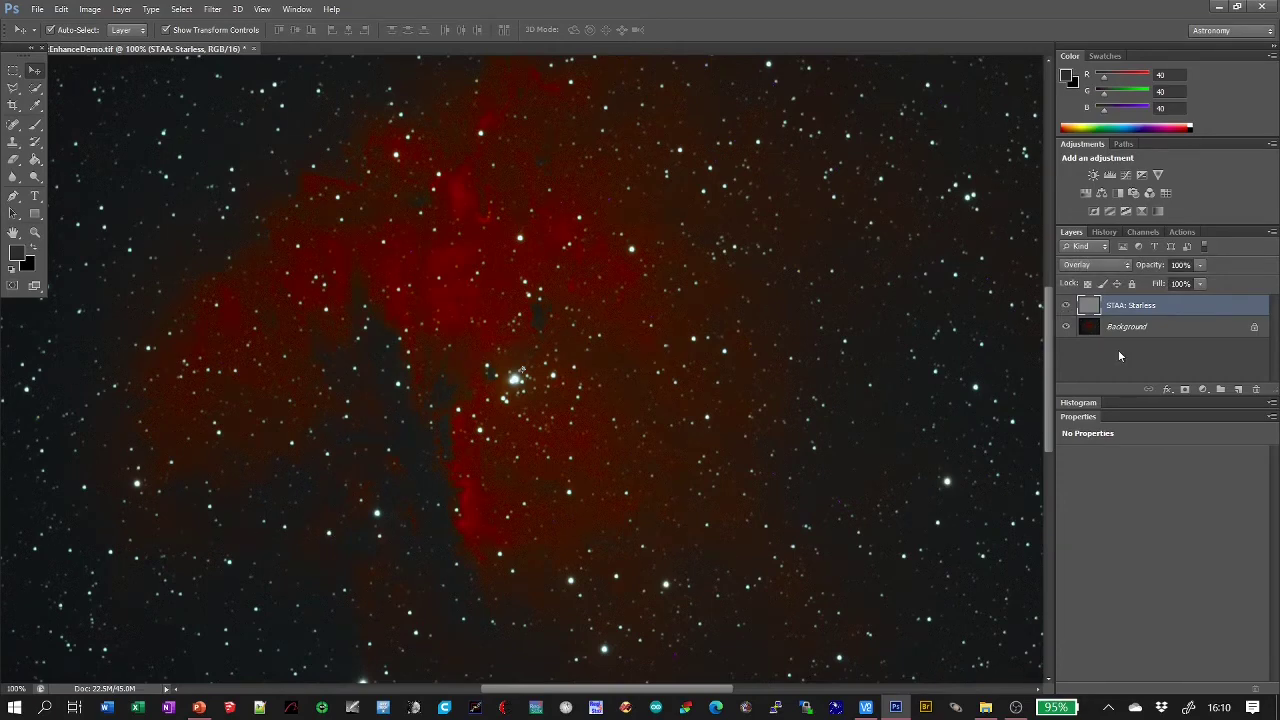
- Delete the STAA: Starless layer and rerun 'Seperate Stars and Background' from the Actions panel
right_click(1170, 306)
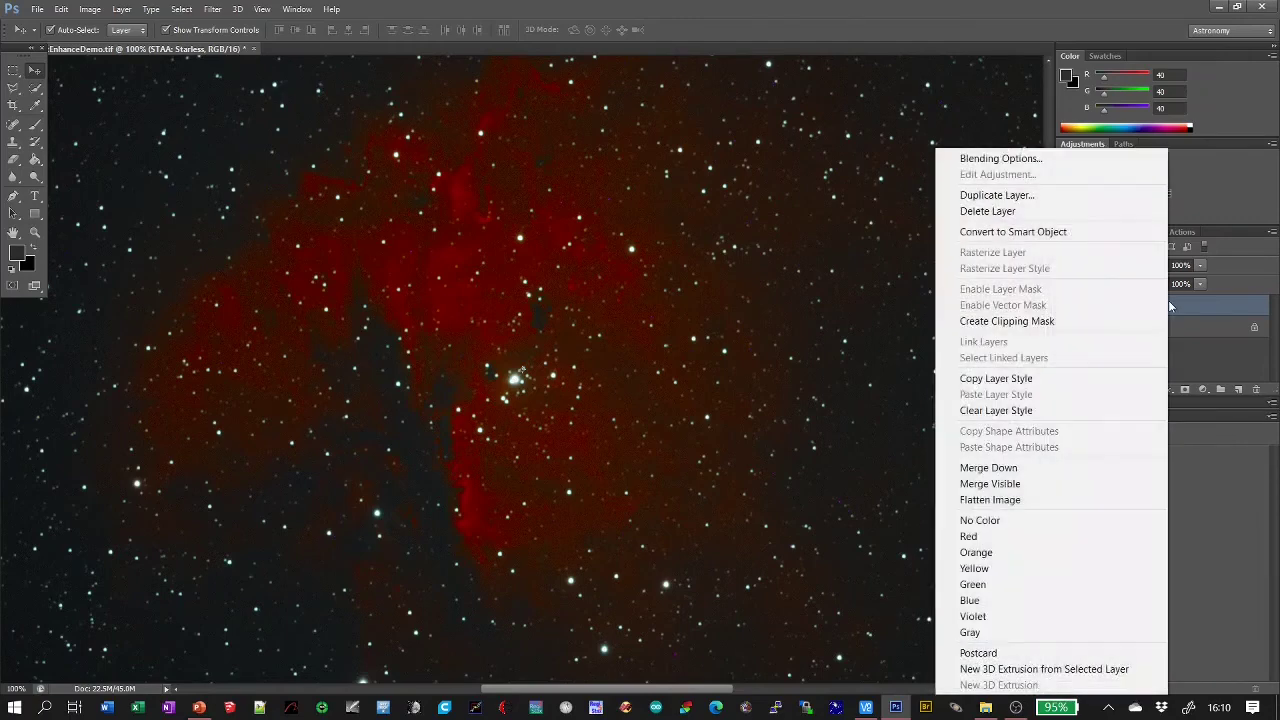
click(1040, 210)
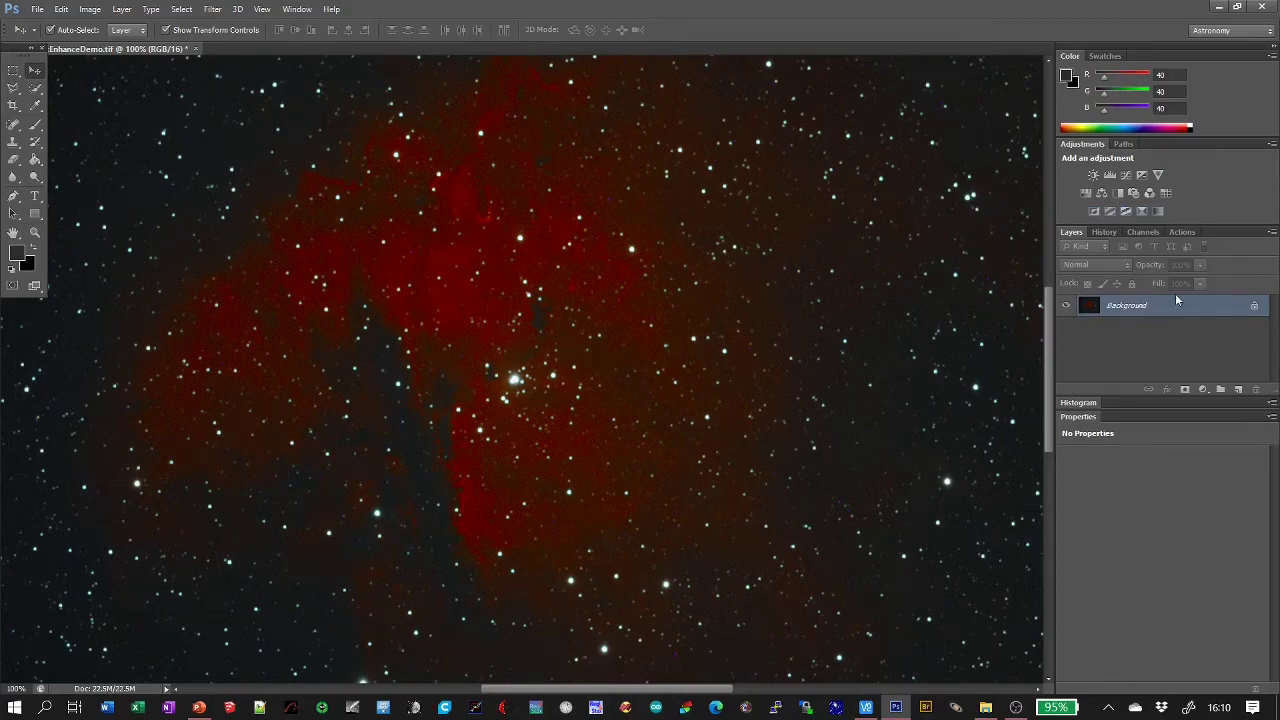
click(1182, 232)
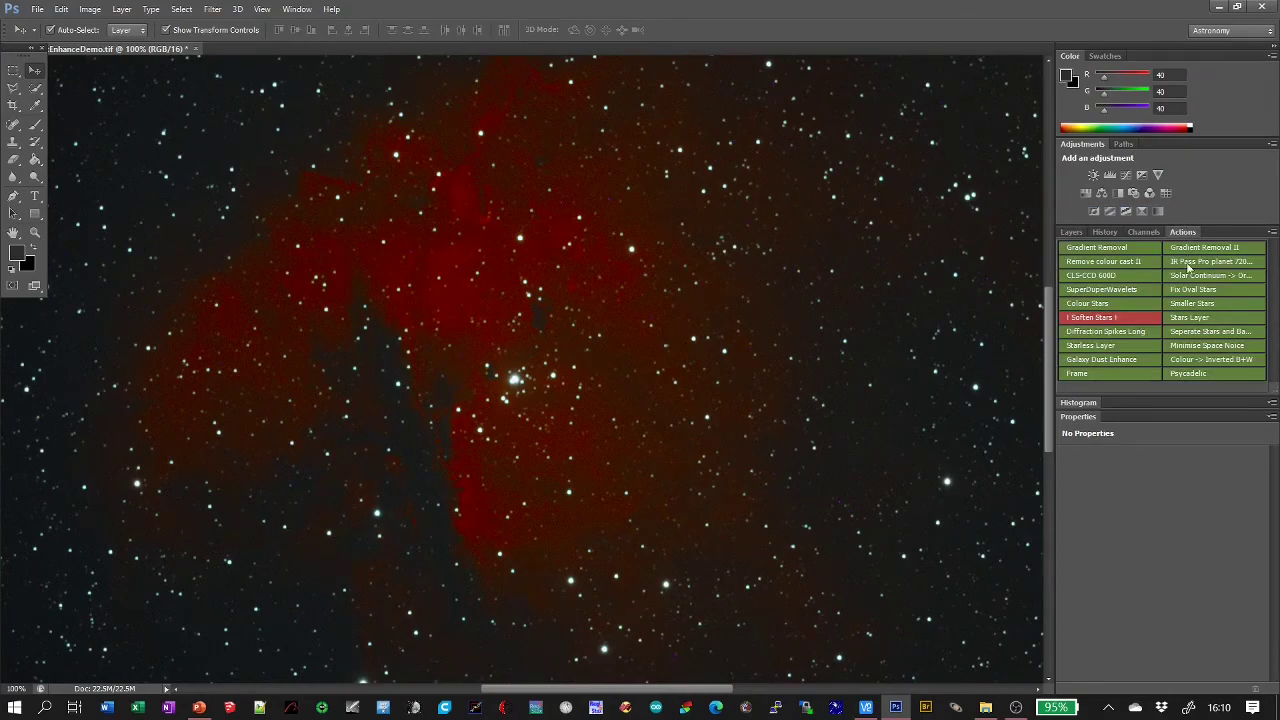
click(1192, 331)
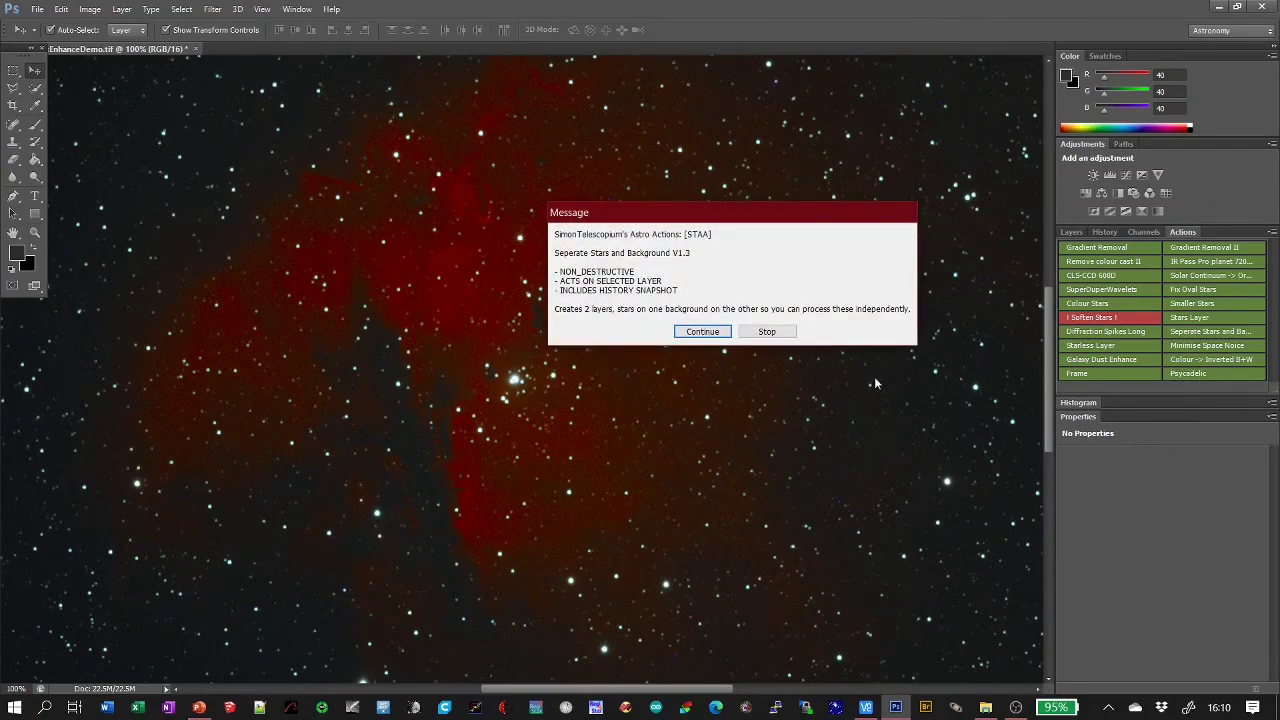
click(710, 333)
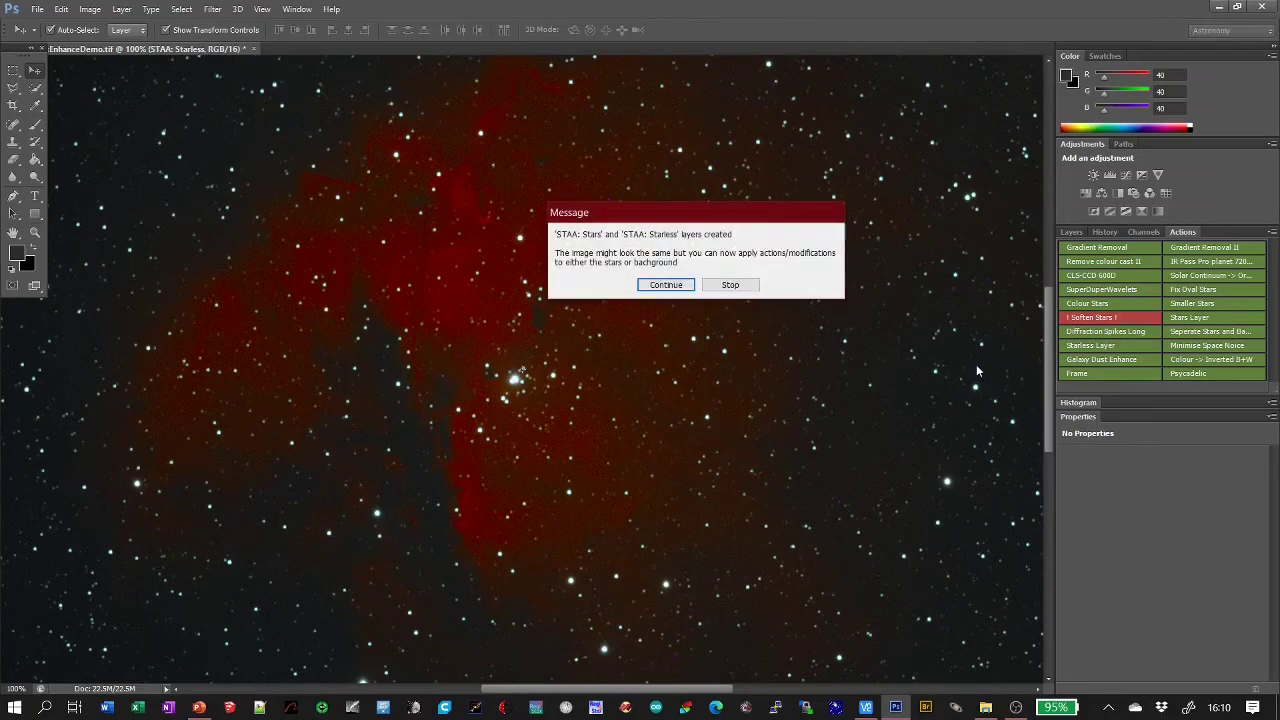
- Dismiss the message, delete the new STAA: Stars layer, and select STAA: Starless
click(664, 286)
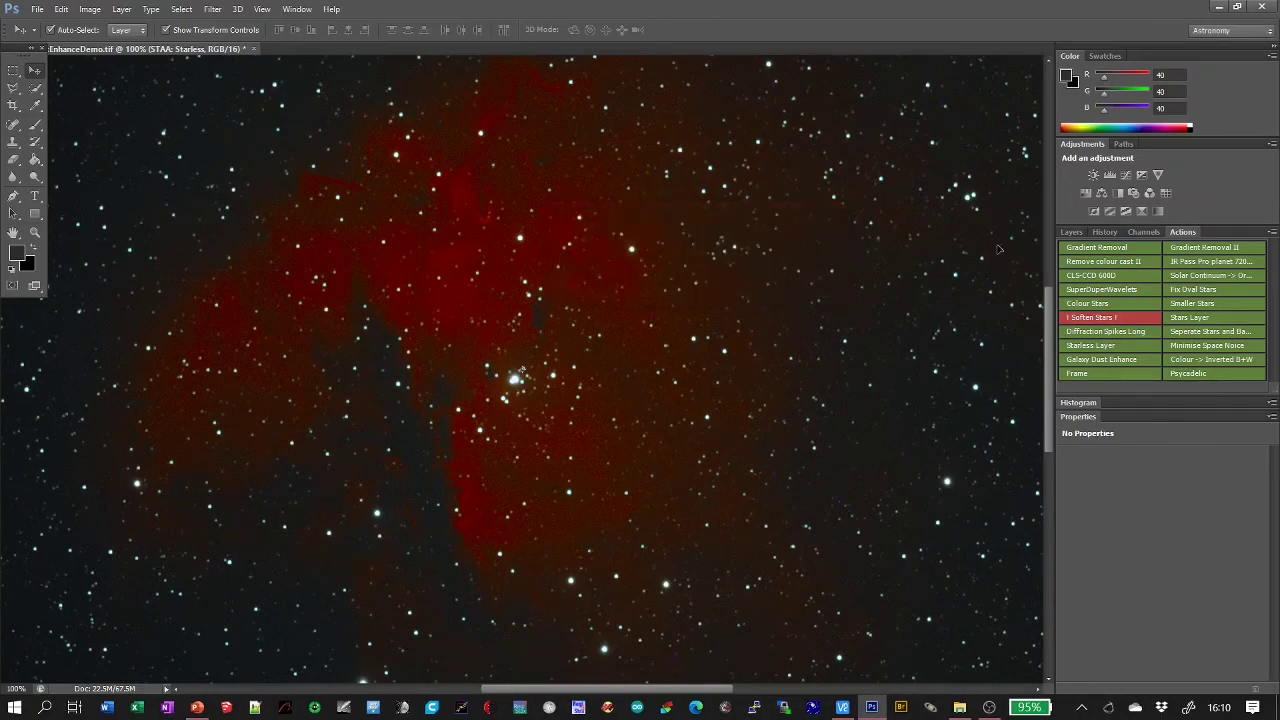
click(1069, 233)
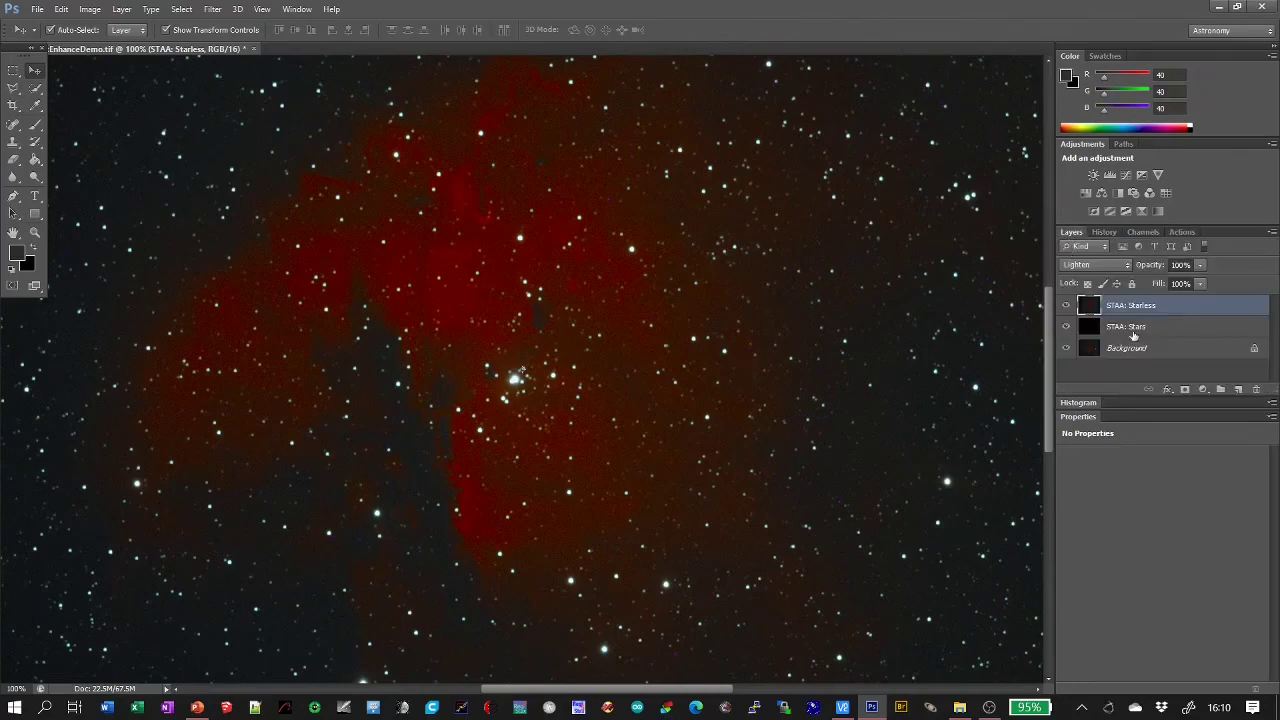
click(1171, 333)
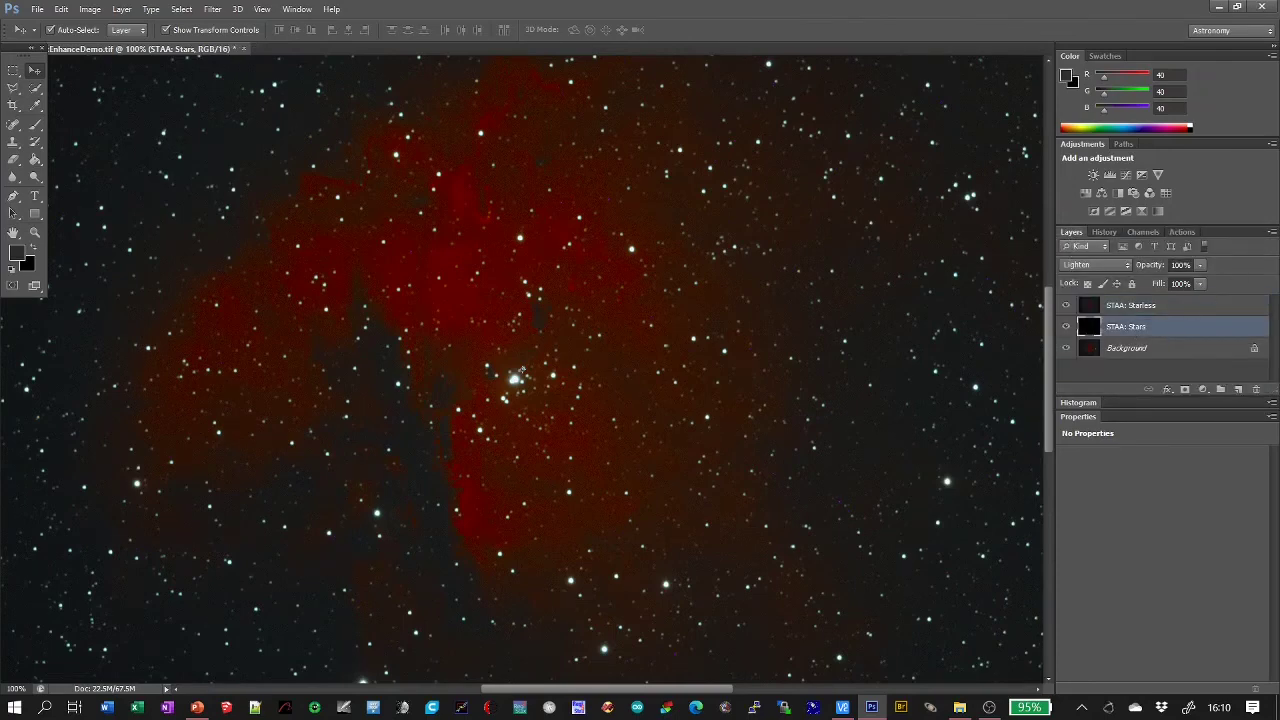
right_click(1166, 328)
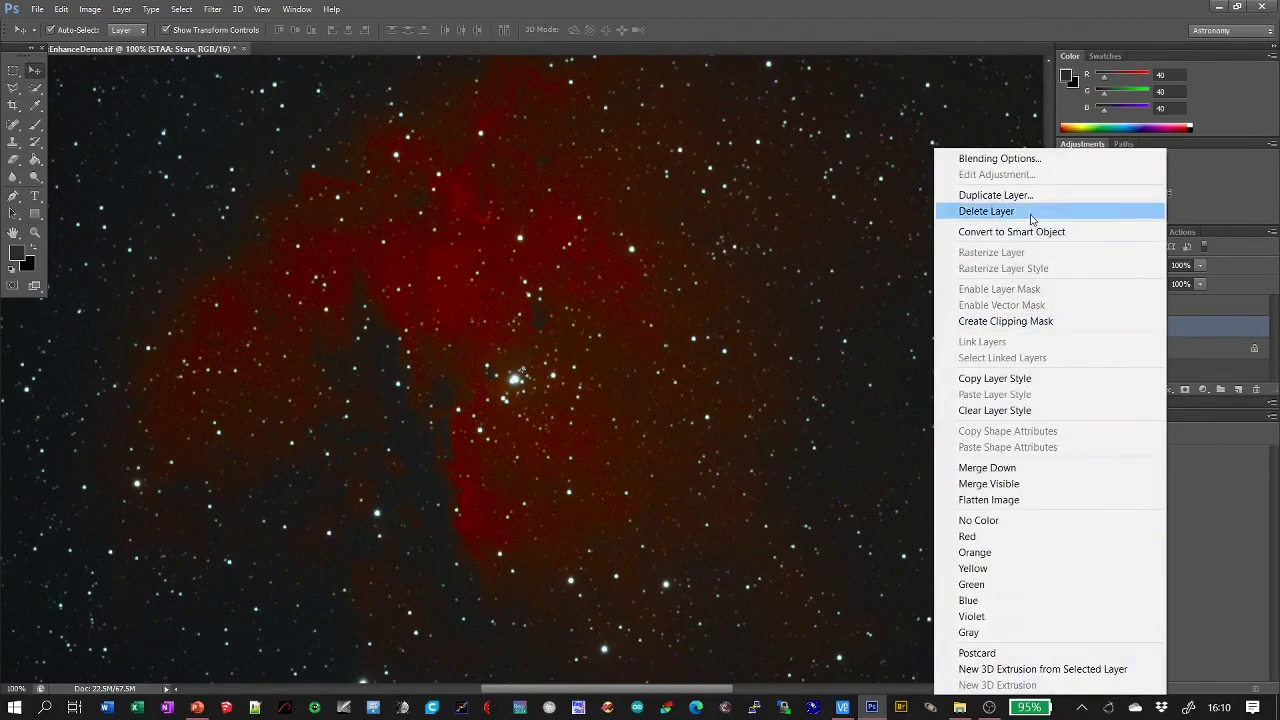
click(1030, 213)
click(1167, 312)
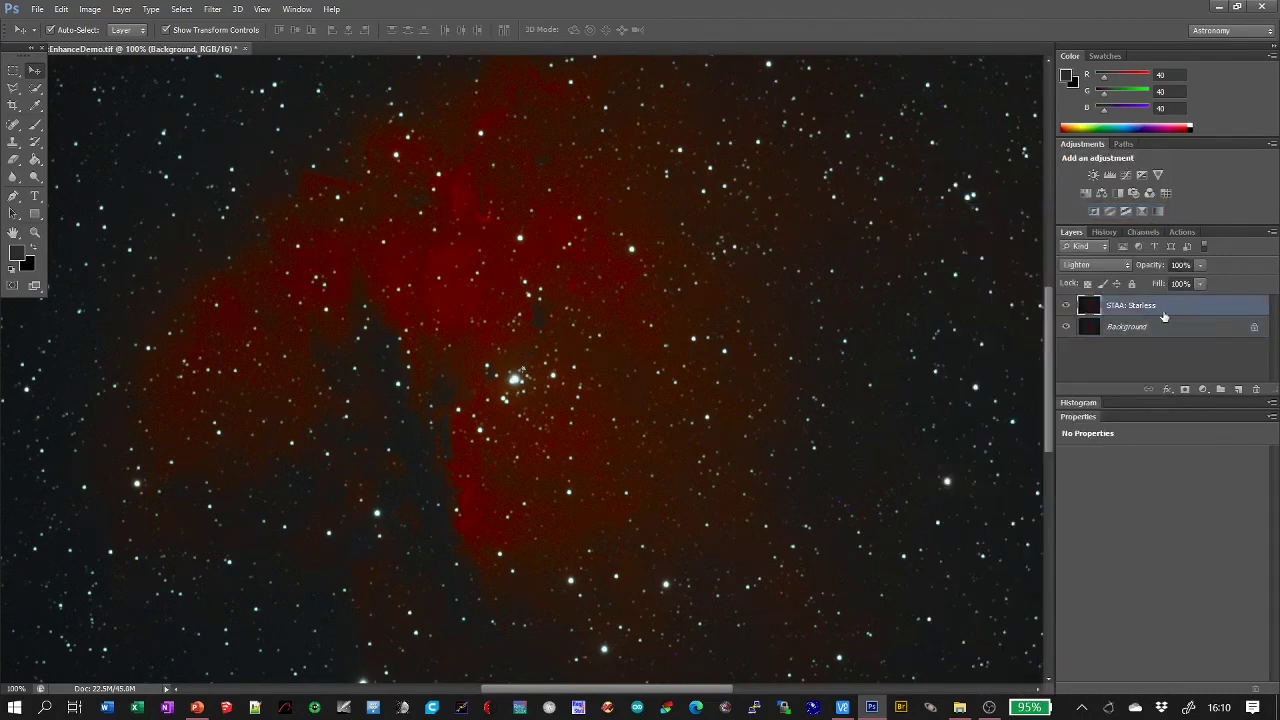
click(1182, 233)
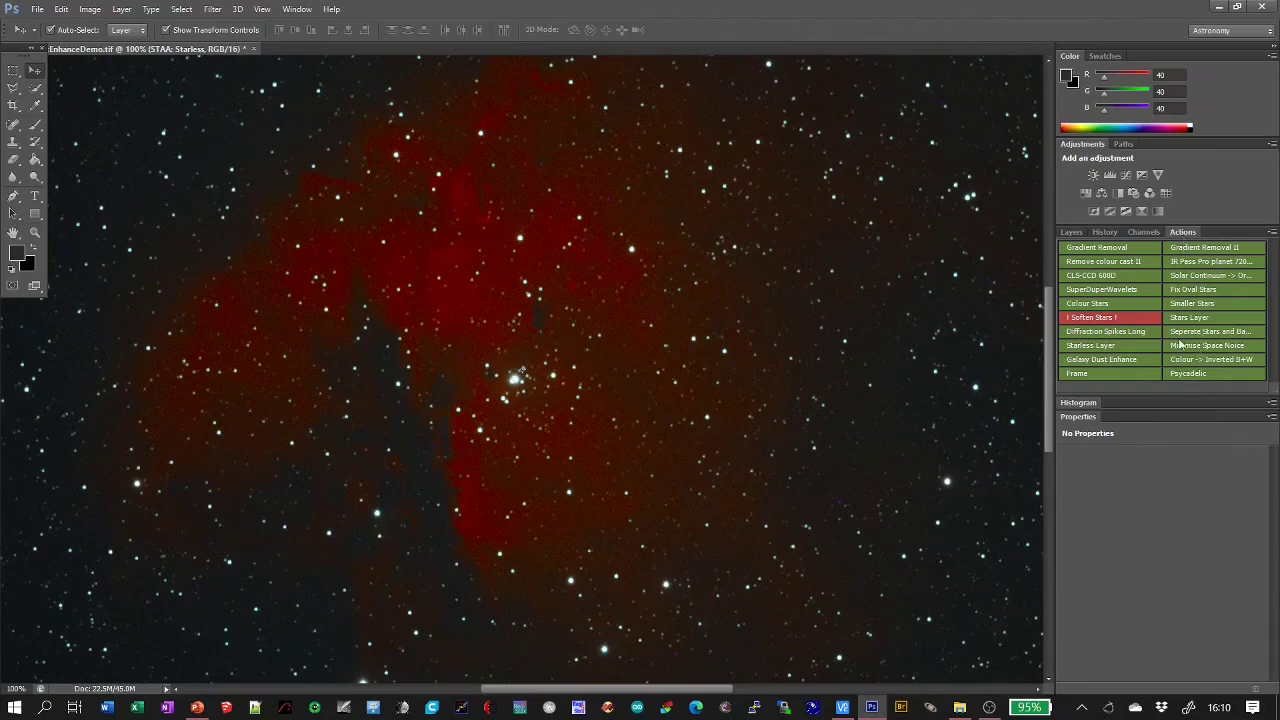
- Run the Galaxy Dust Enhance action, continuing through its intro and tips dialogs
click(1115, 362)
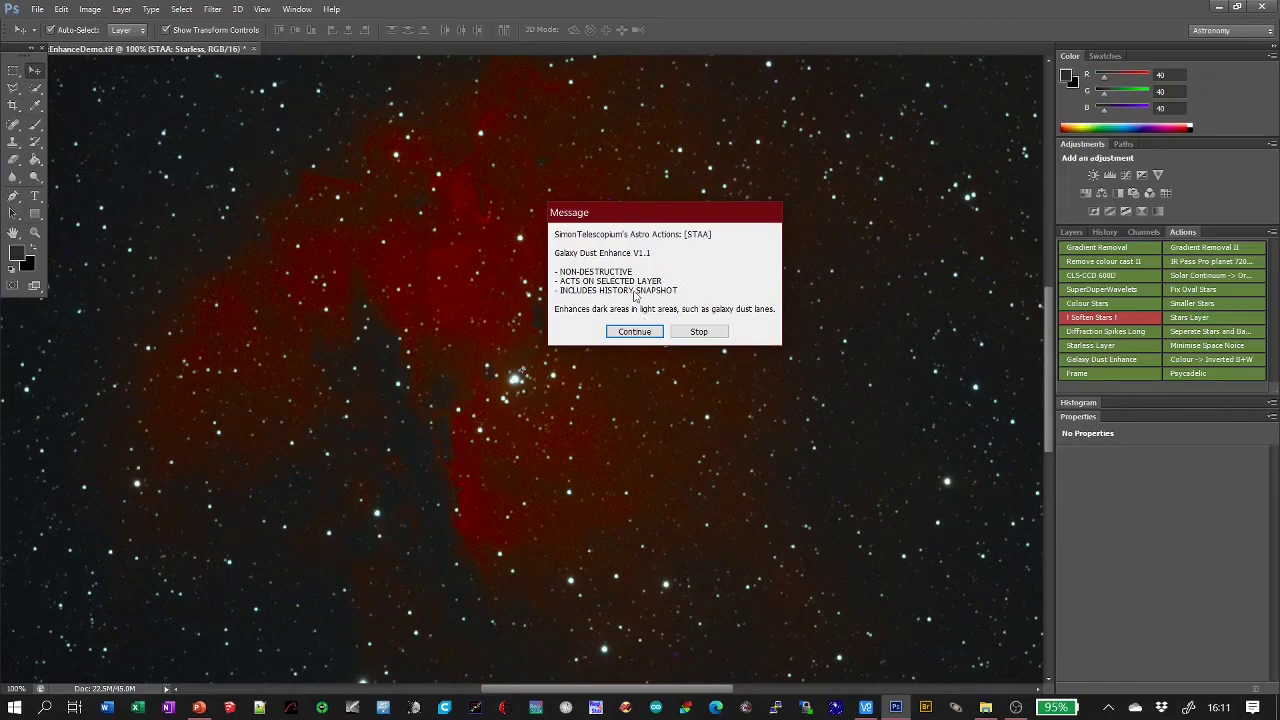
click(638, 332)
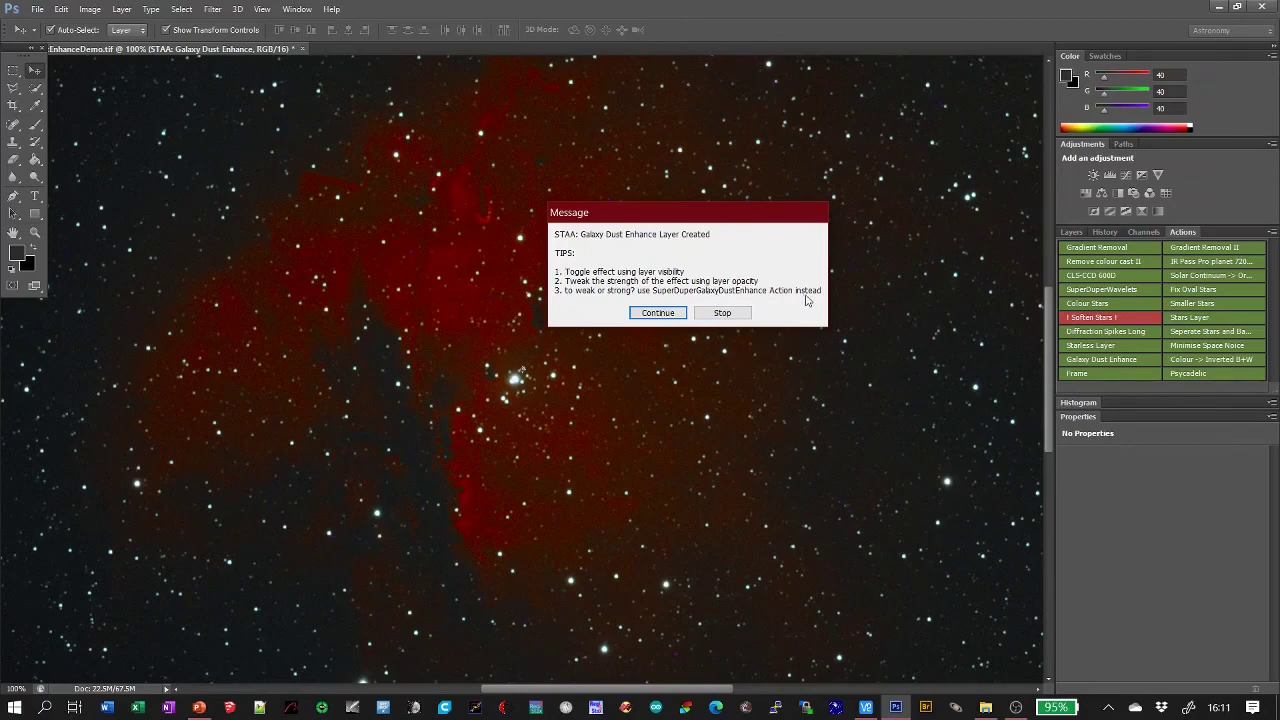
click(667, 316)
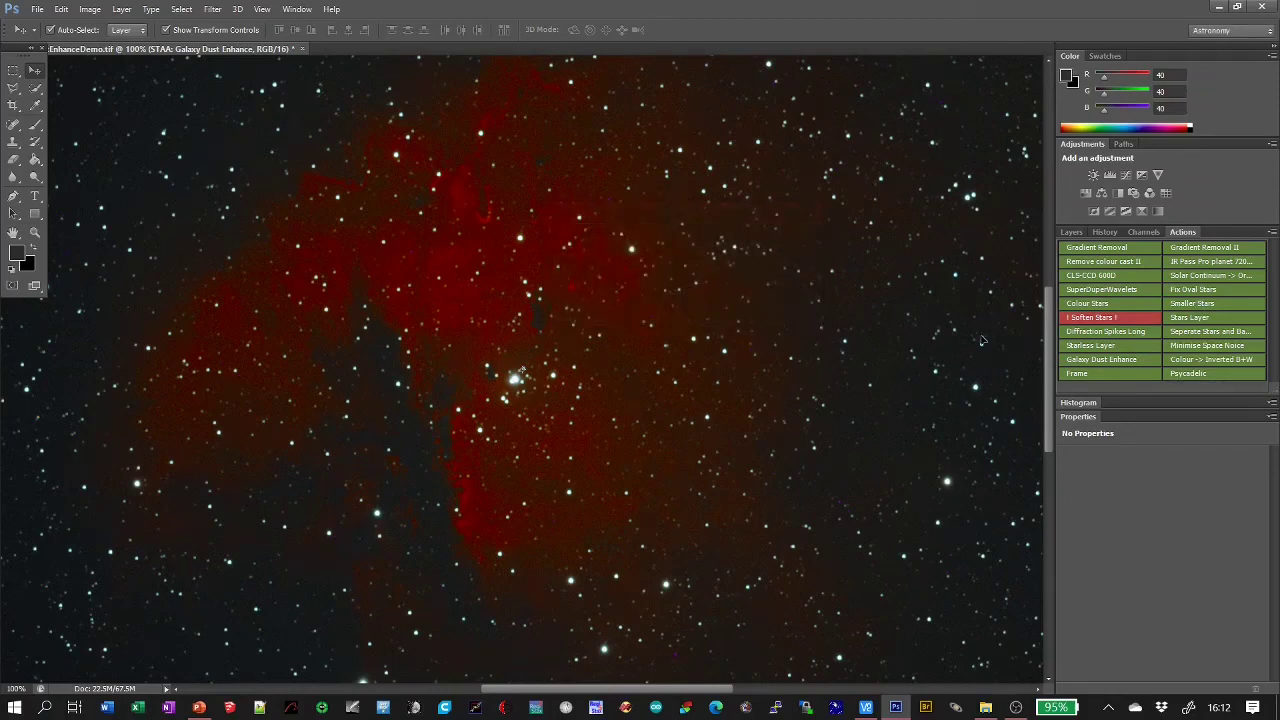
- Toggle the STAA: Galaxy Dust Enhance layer on and off to compare, leaving it visible
click(1071, 232)
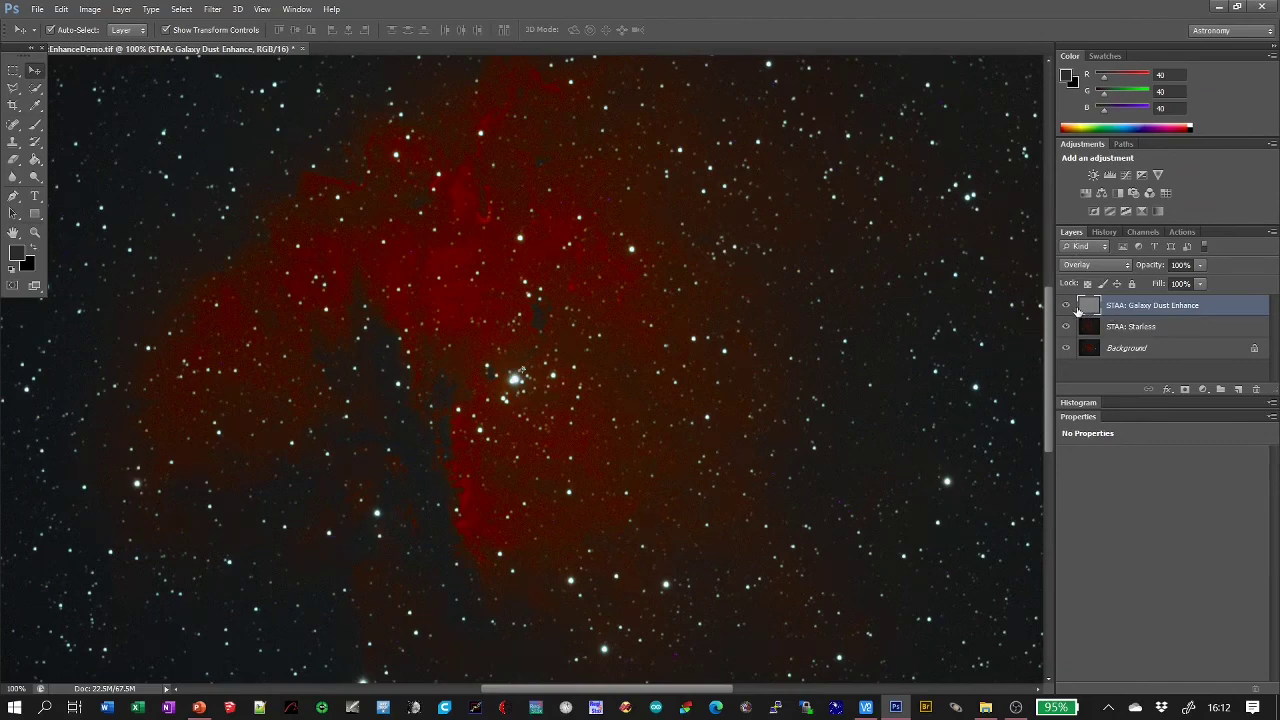
click(1068, 306)
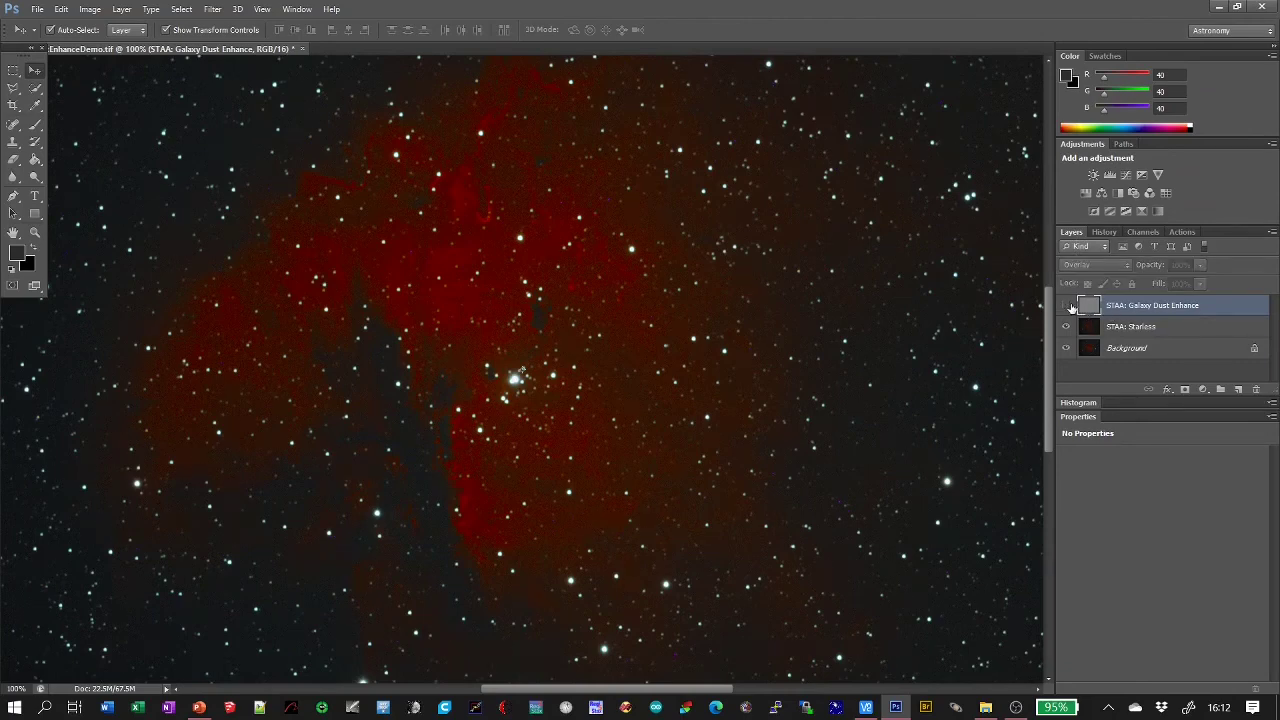
click(1068, 306)
click(1068, 306)
click(1068, 306)
click(1068, 306)
click(1068, 306)
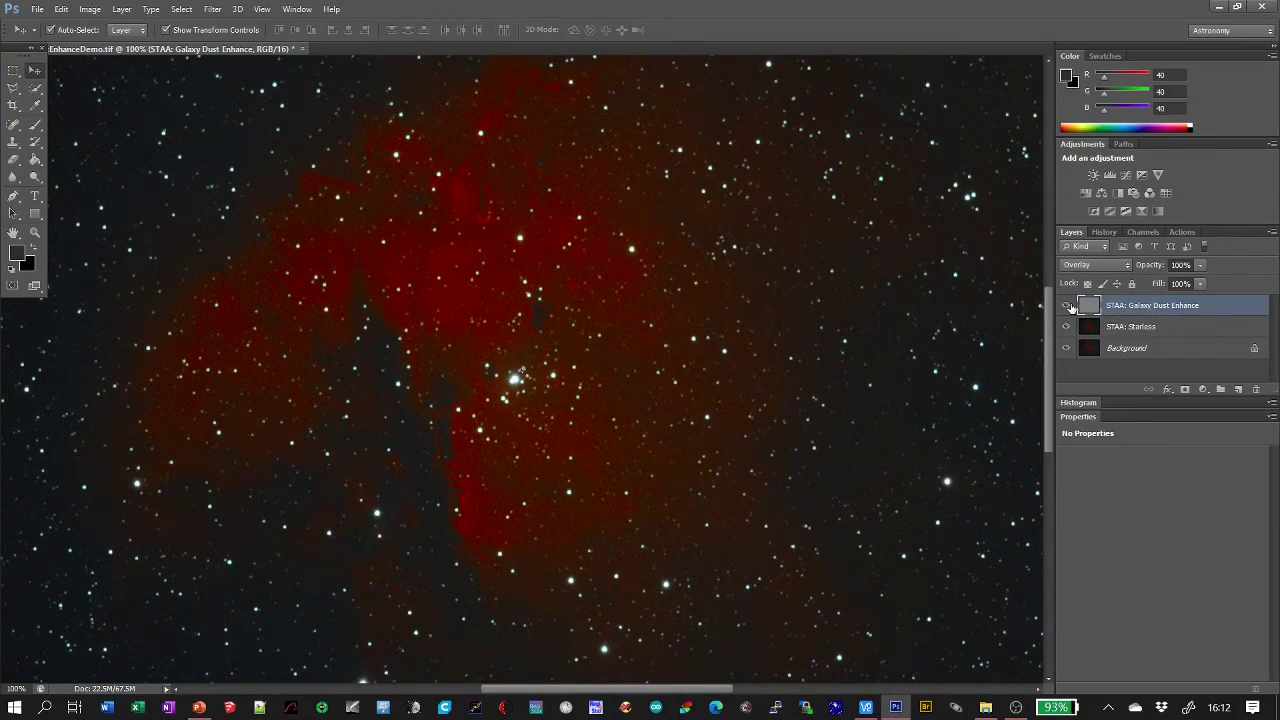
click(1068, 306)
click(1068, 306)
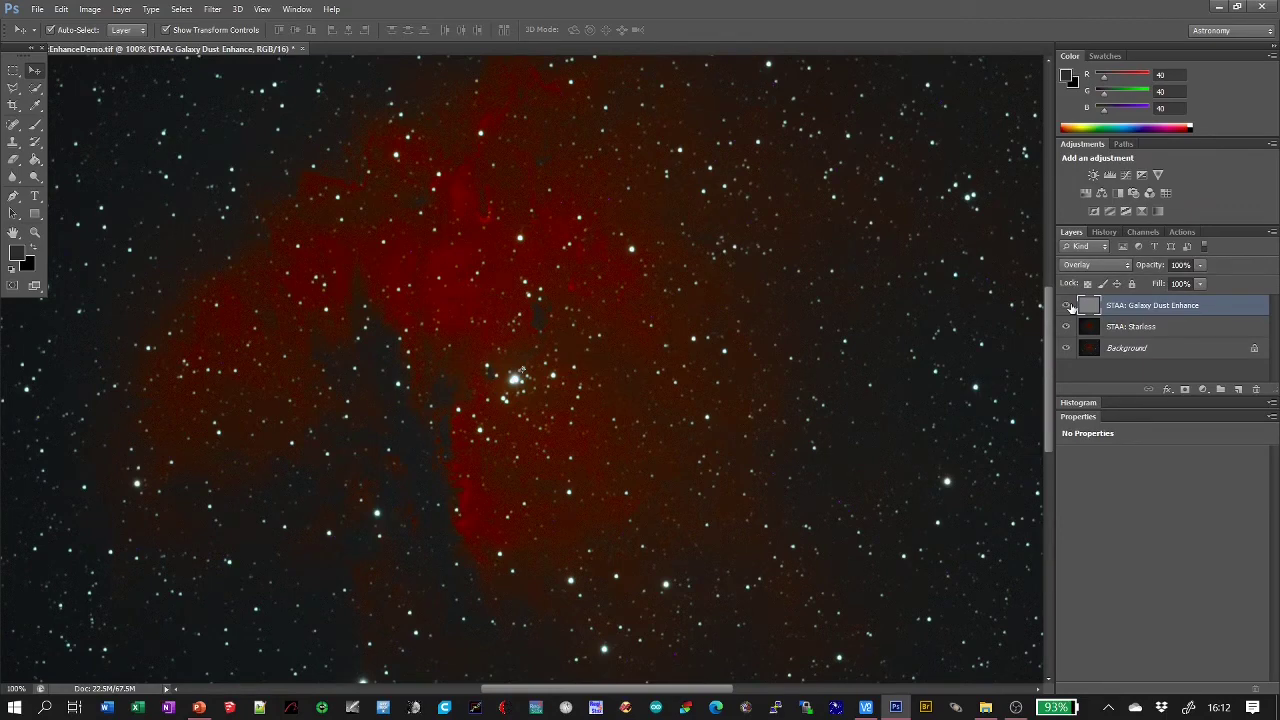